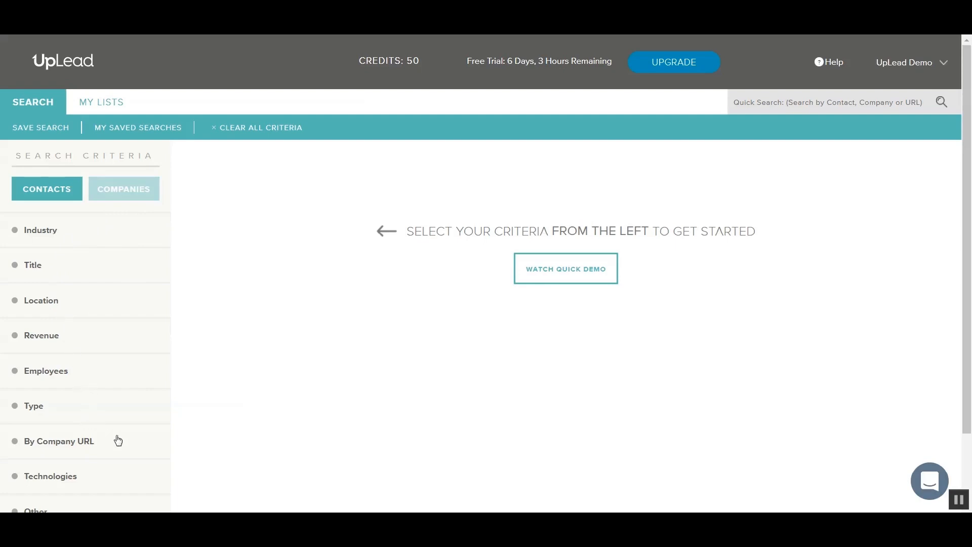
- Switch the search to Companies and back to Contacts, then open the Industry filter
{"action": "scroll", "coordinate": [189, 453], "scroll_direction": "down", "scroll_amount": 1}
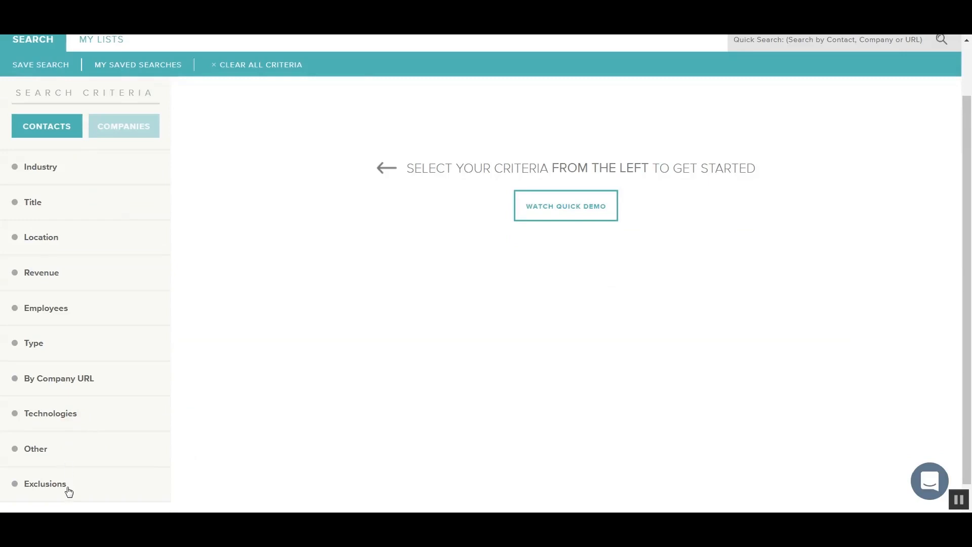
{"action": "scroll", "coordinate": [176, 425], "scroll_direction": "up", "scroll_amount": 1}
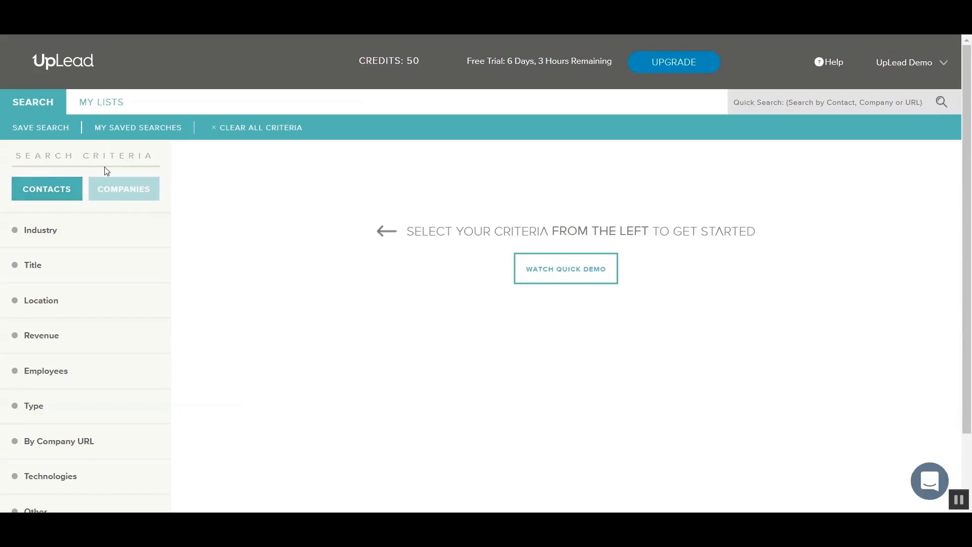
{"action": "left_click", "coordinate": [124, 191]}
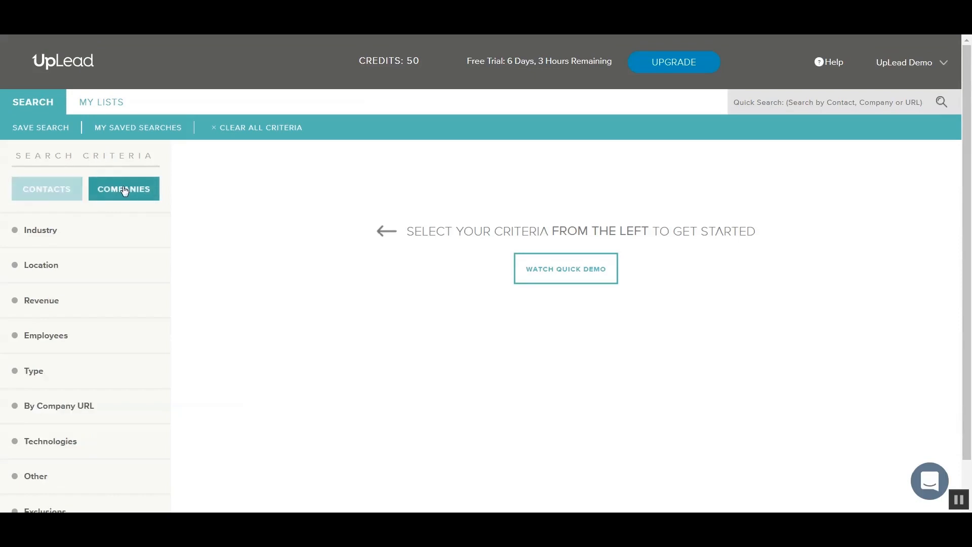
{"action": "left_click", "coordinate": [59, 190]}
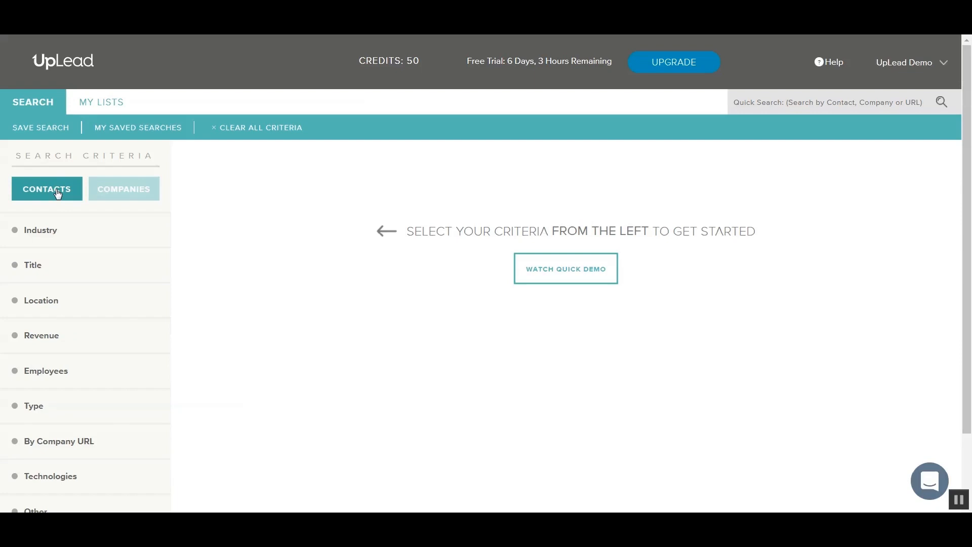
{"action": "left_click", "coordinate": [71, 239]}
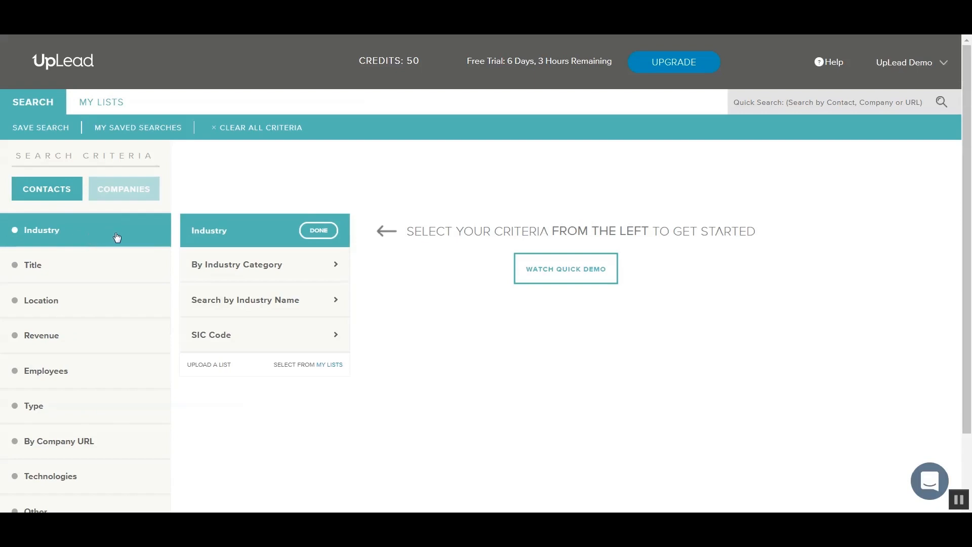
{"action": "left_click", "coordinate": [263, 271]}
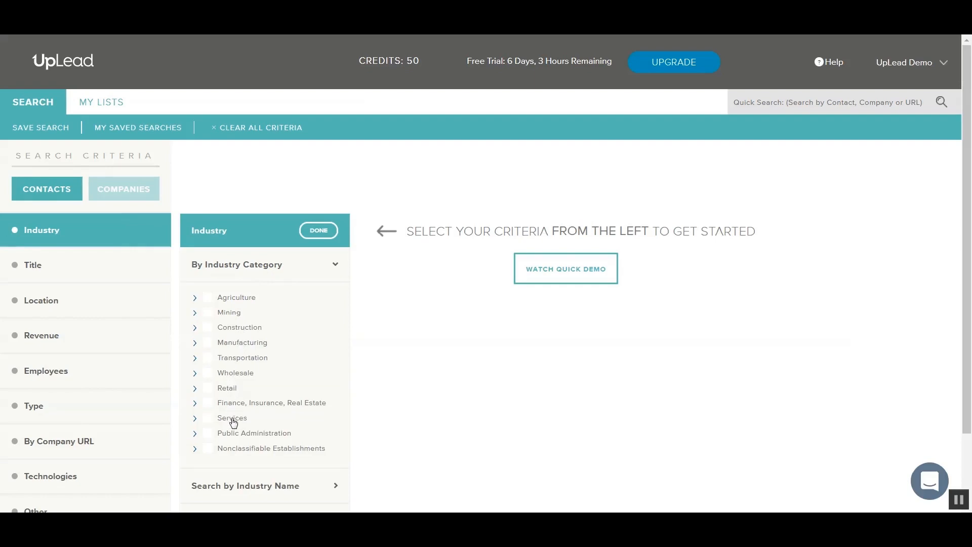
{"action": "left_click", "coordinate": [195, 343]}
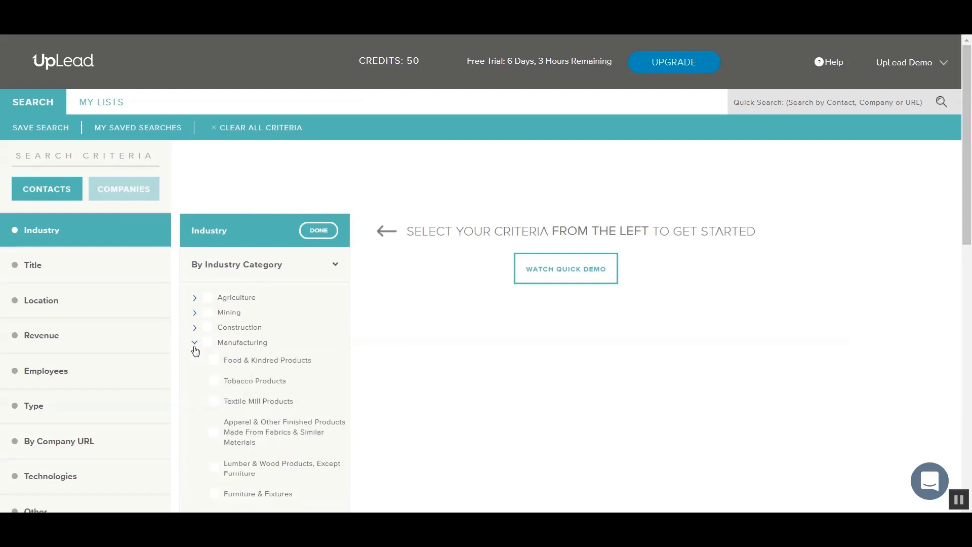
{"action": "scroll", "coordinate": [195, 351], "scroll_direction": "down", "scroll_amount": 1}
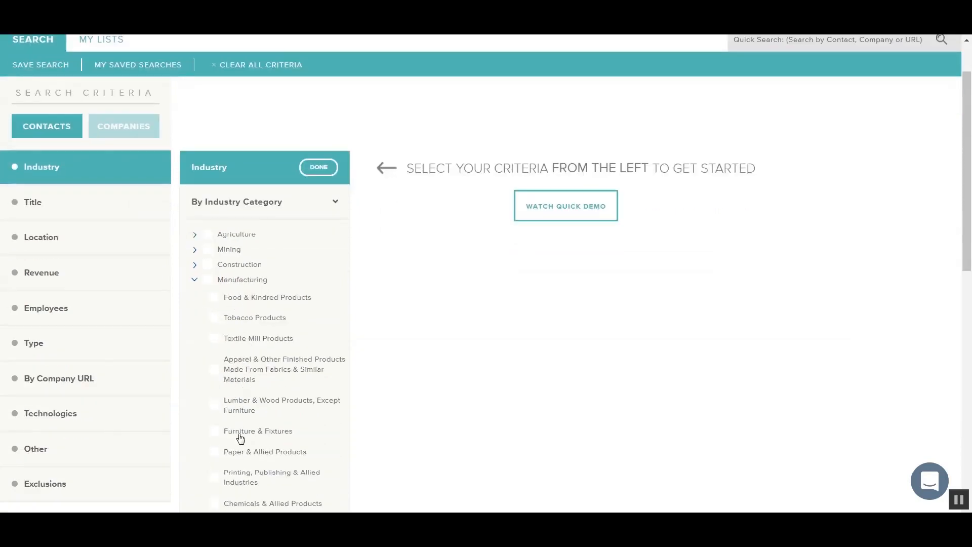
{"action": "left_click", "coordinate": [222, 212]}
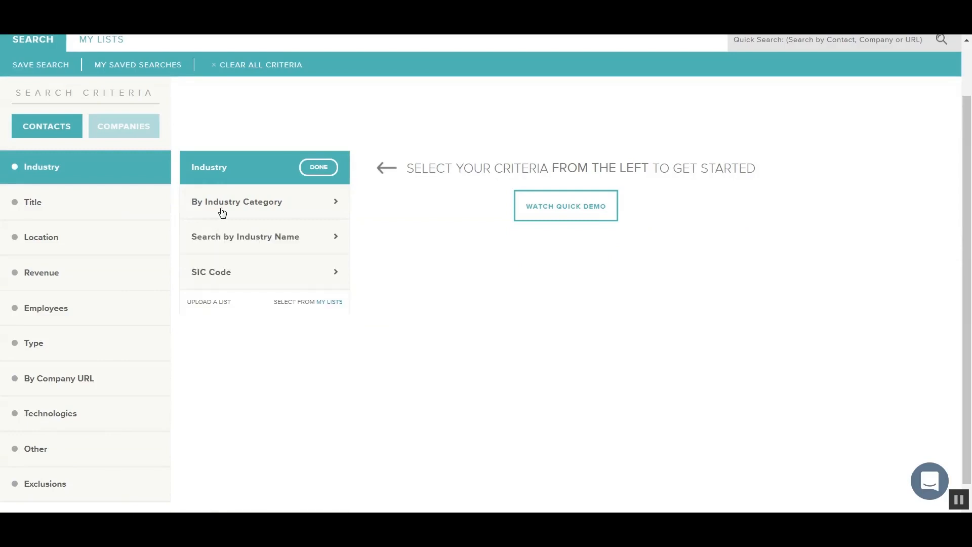
- Search industry names for 'ecommerce' and tick ECOMMERCE as an industry criterion
{"action": "left_click", "coordinate": [233, 243]}
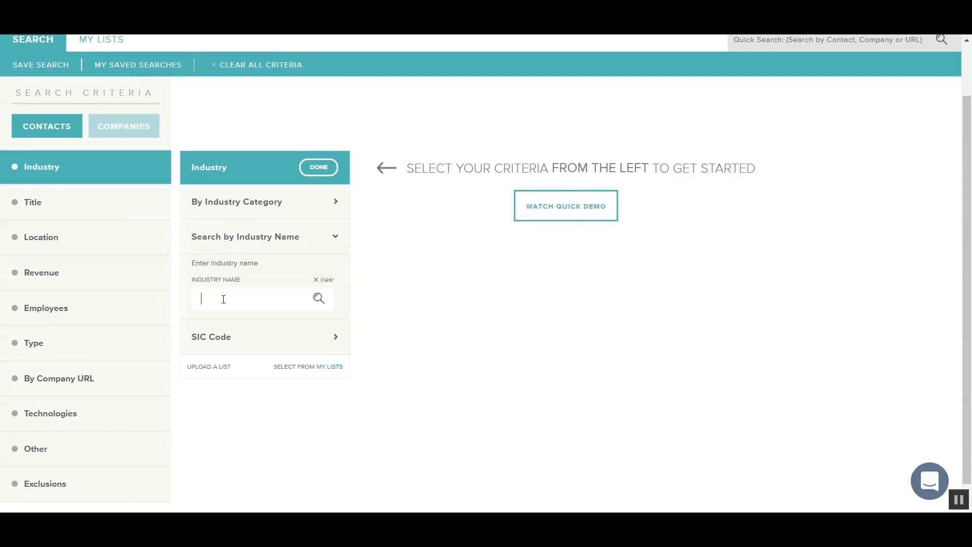
{"action": "type", "text": "ecommerce"}
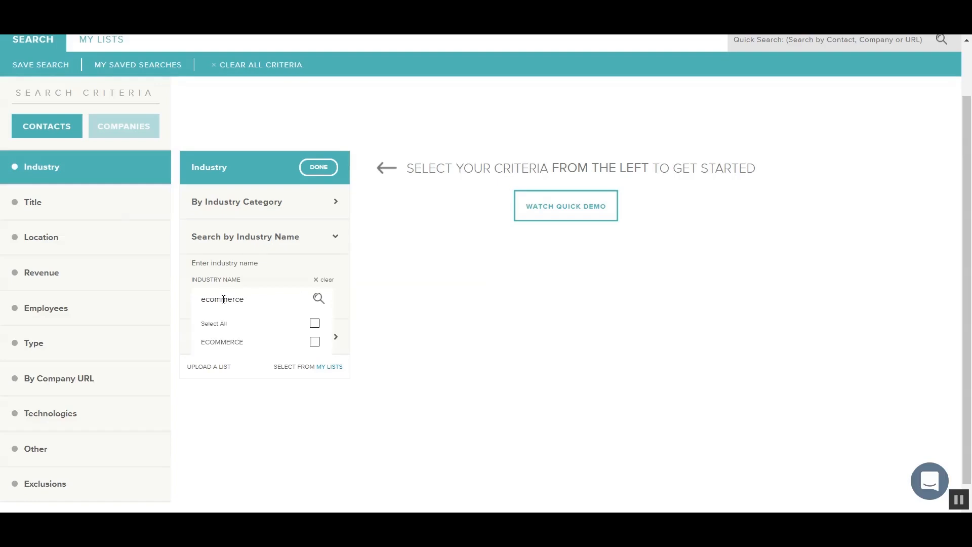
{"action": "left_click", "coordinate": [315, 343]}
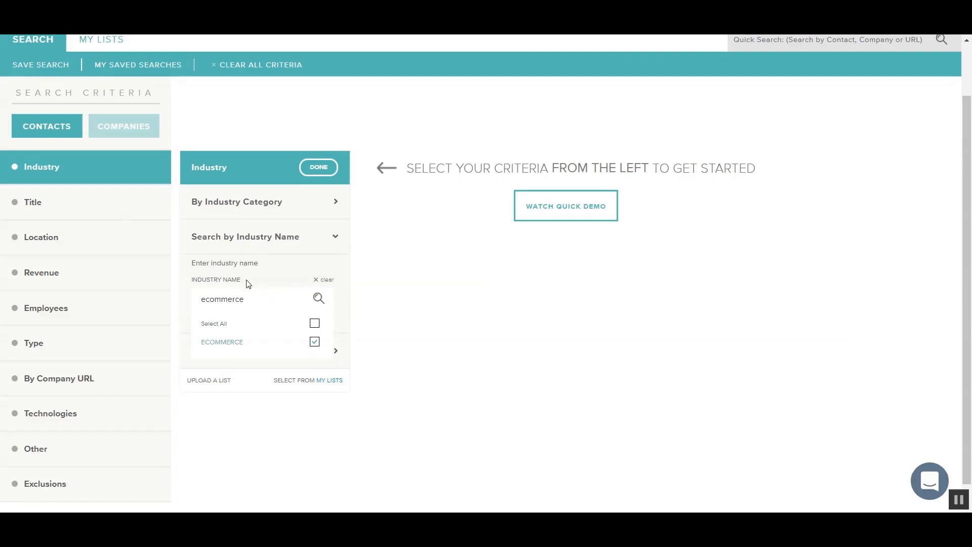
{"action": "left_click", "coordinate": [243, 245]}
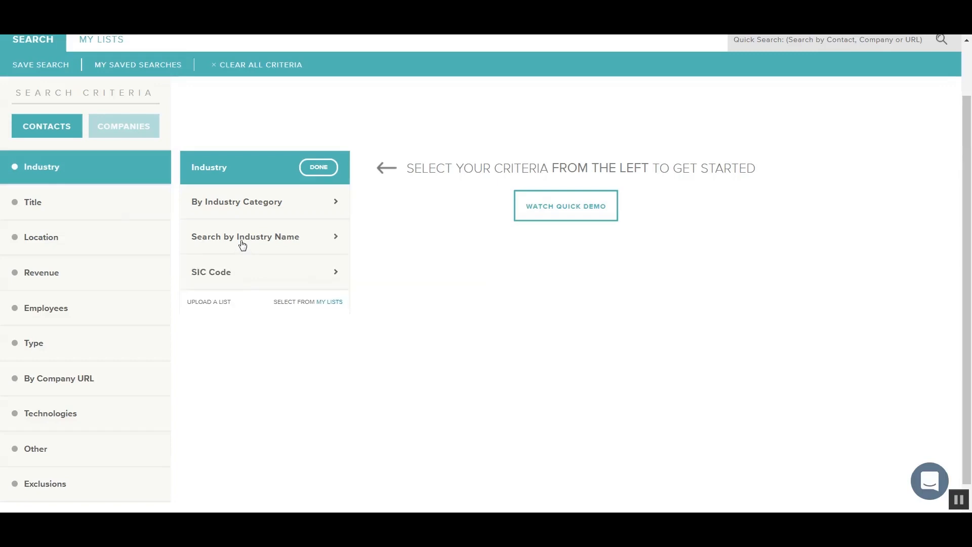
- Enter SIC code 8011, add two more code rows, and close the Industry filter
{"action": "left_click", "coordinate": [238, 276]}
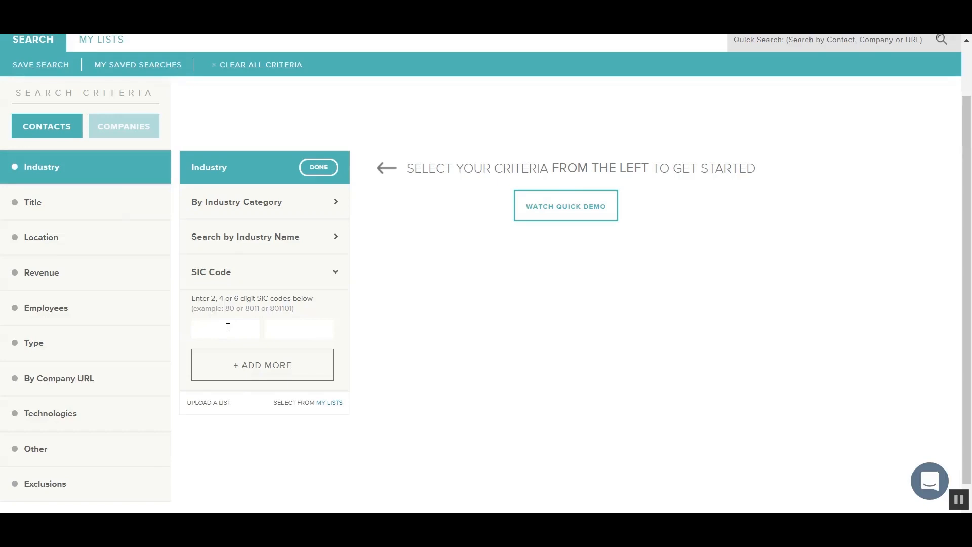
{"action": "type", "text": "8011"}
{"action": "left_click", "coordinate": [259, 363]}
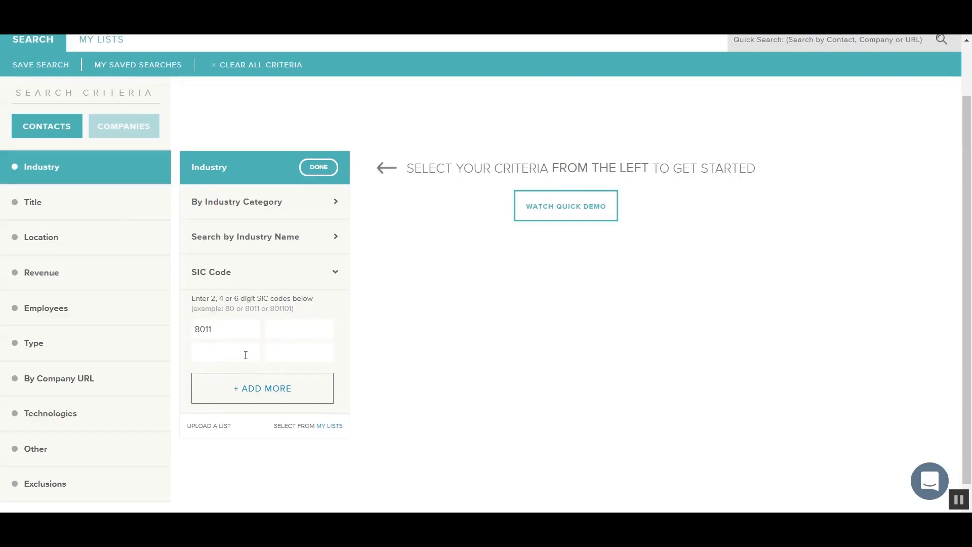
{"action": "left_click", "coordinate": [245, 386]}
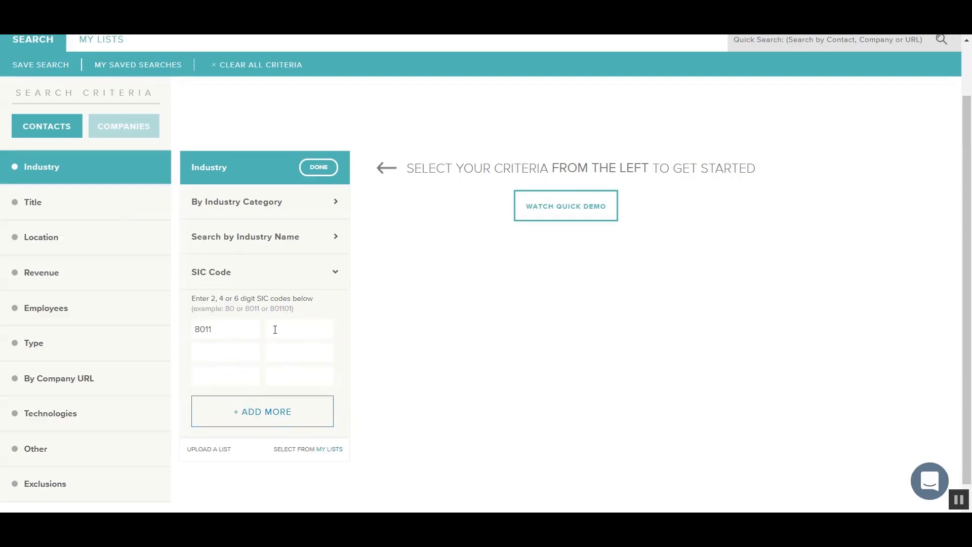
{"action": "left_click", "coordinate": [246, 349]}
{"action": "left_click", "coordinate": [114, 176]}
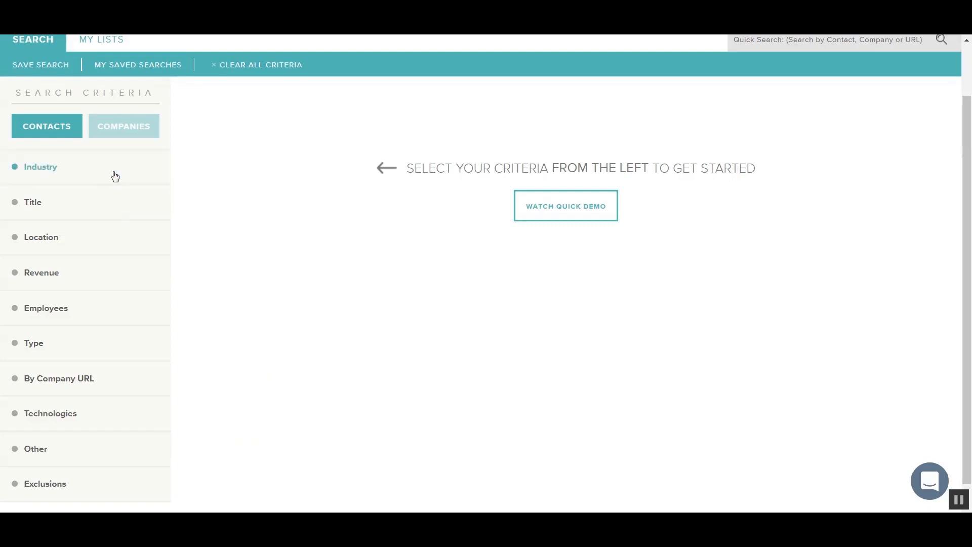
- Add job titles cio, it director and it manager with exact matching
{"action": "left_click", "coordinate": [84, 206]}
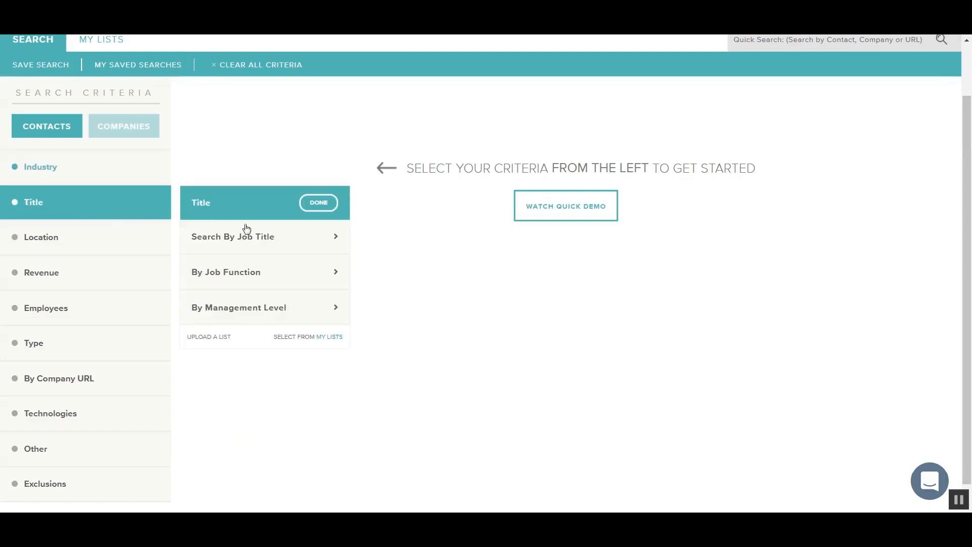
{"action": "left_click", "coordinate": [255, 245]}
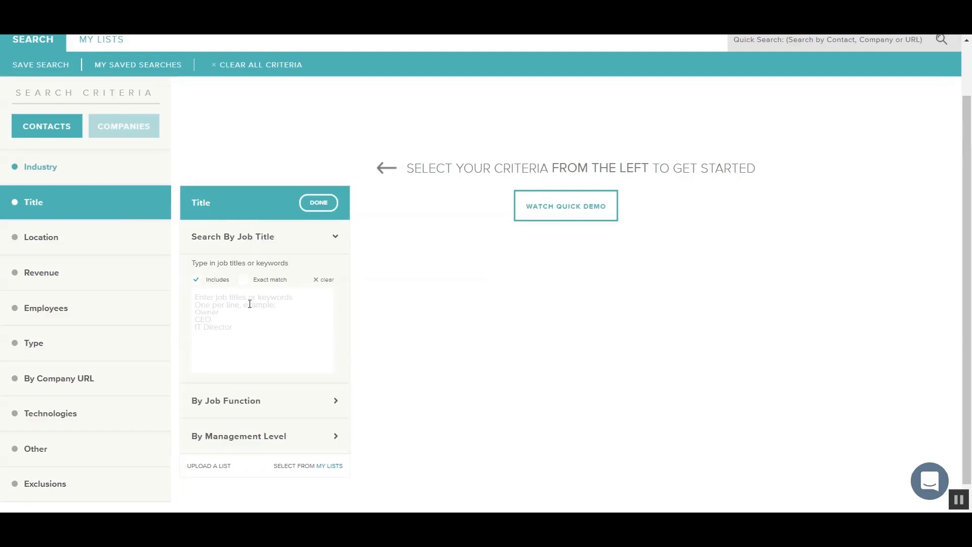
{"action": "type", "text": "cio"}
{"action": "key", "text": "Return"}
{"action": "type", "text": "it"}
{"action": "type", "text": " director "}
{"action": "type", "text": "it manager"}
{"action": "left_click", "coordinate": [246, 283]}
{"action": "left_click", "coordinate": [232, 247]}
- Browse the job function list, then show the management level choices
{"action": "left_click", "coordinate": [234, 273]}
{"action": "scroll", "coordinate": [250, 294], "scroll_direction": "down", "scroll_amount": 2}
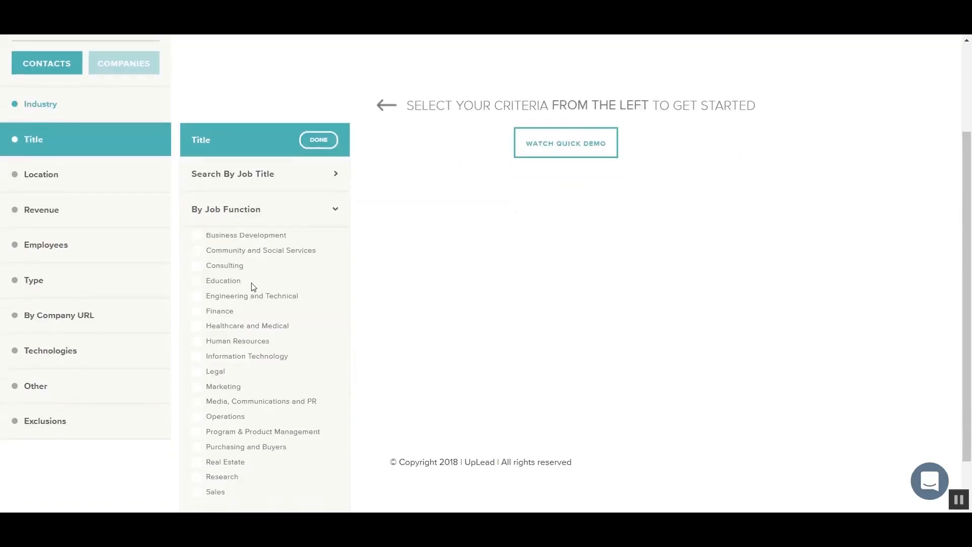
{"action": "scroll", "coordinate": [234, 281], "scroll_direction": "down", "scroll_amount": 2}
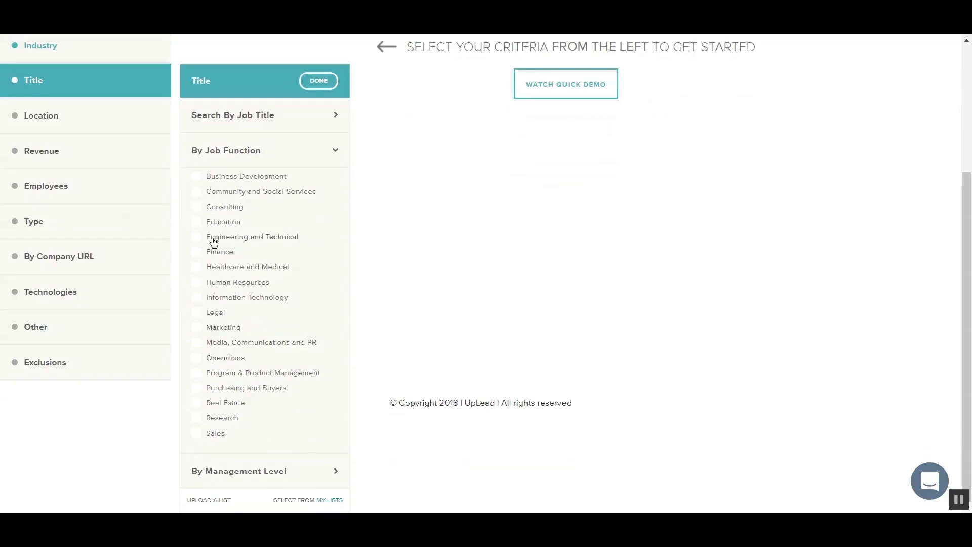
{"action": "left_click", "coordinate": [234, 152]}
{"action": "left_click", "coordinate": [231, 283]}
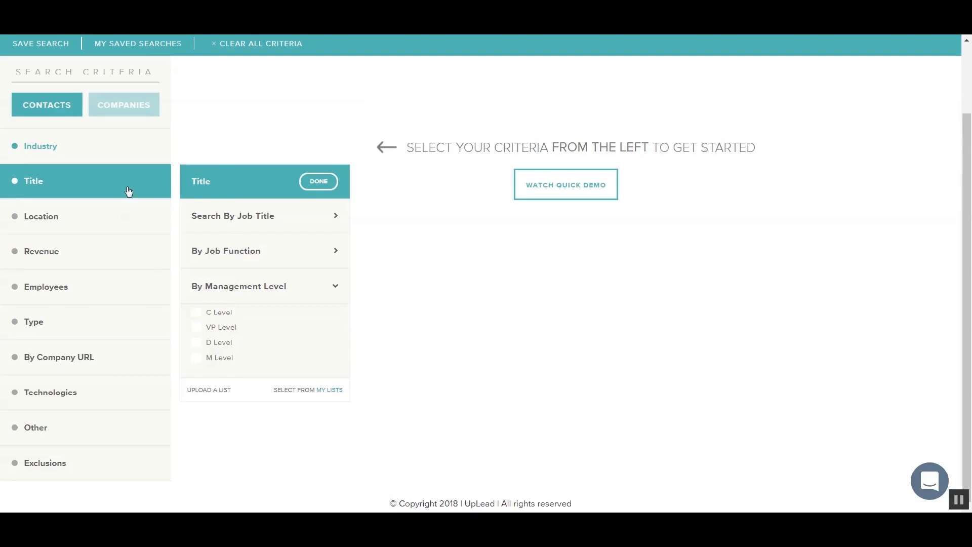
- Limit sales revenue to $20 Million–$50 Million
{"action": "left_click", "coordinate": [96, 190]}
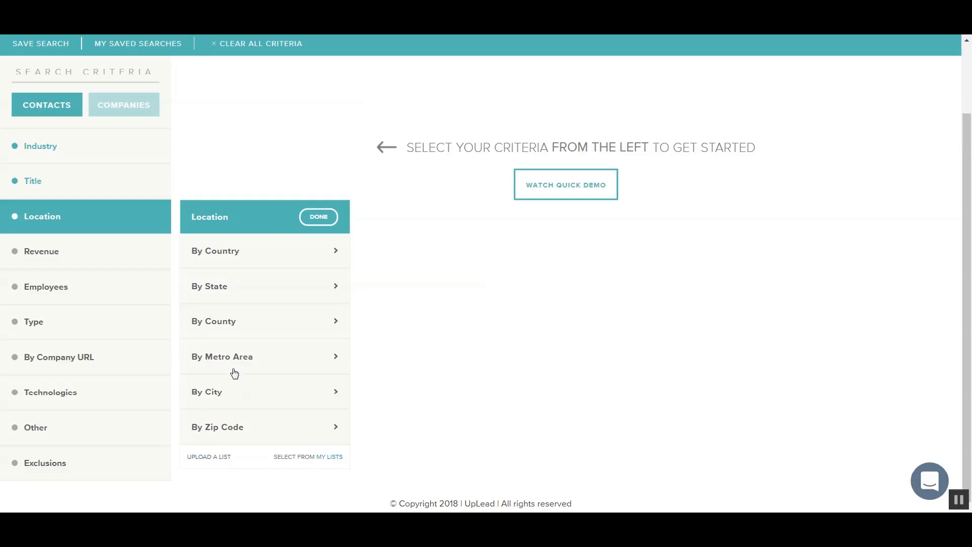
{"action": "left_click", "coordinate": [78, 248]}
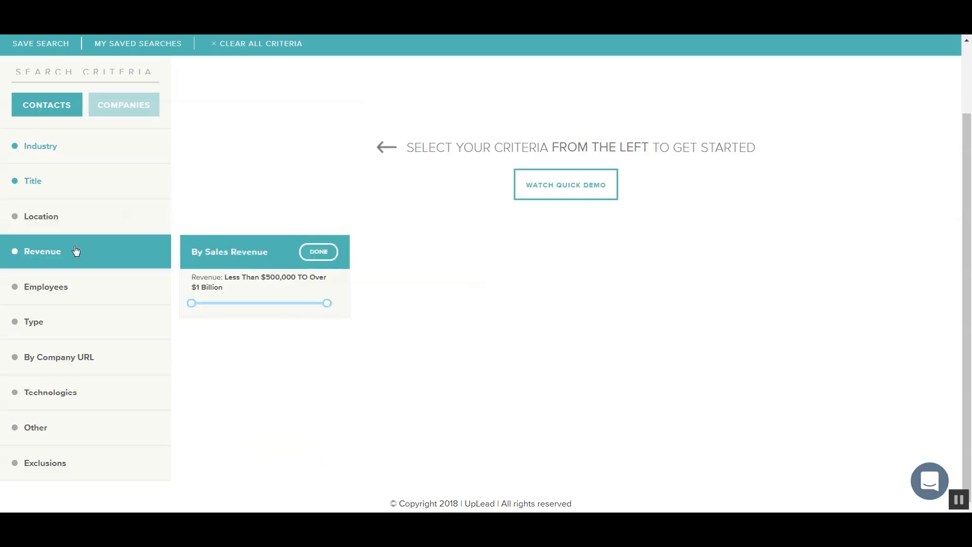
{"action": "left_click_drag", "start_coordinate": [193, 293], "coordinate": [226, 306]}
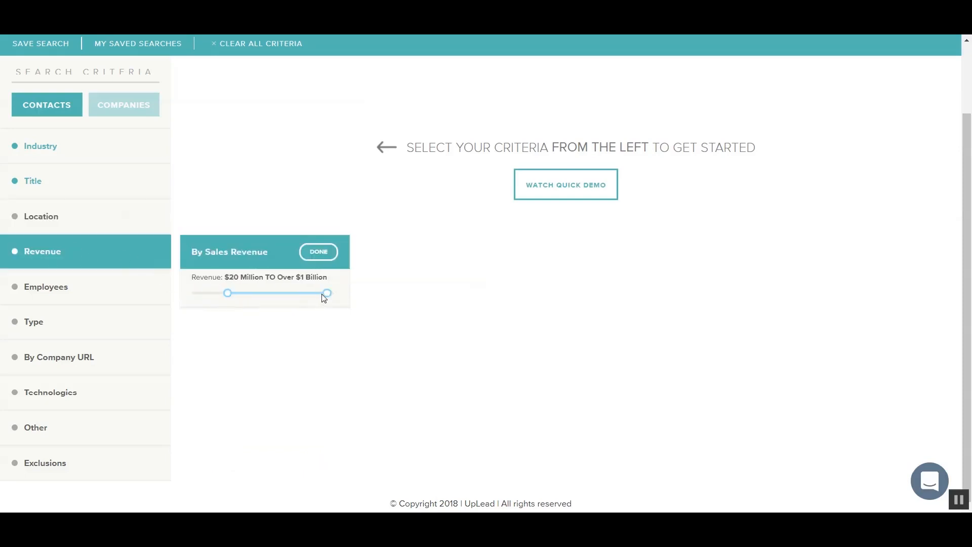
{"action": "left_click_drag", "start_coordinate": [327, 294], "coordinate": [258, 293]}
- Limit employee count to 100–249
{"action": "left_click", "coordinate": [87, 292]}
{"action": "left_click_drag", "start_coordinate": [191, 330], "coordinate": [233, 338]}
{"action": "left_click_drag", "start_coordinate": [327, 330], "coordinate": [241, 331]}
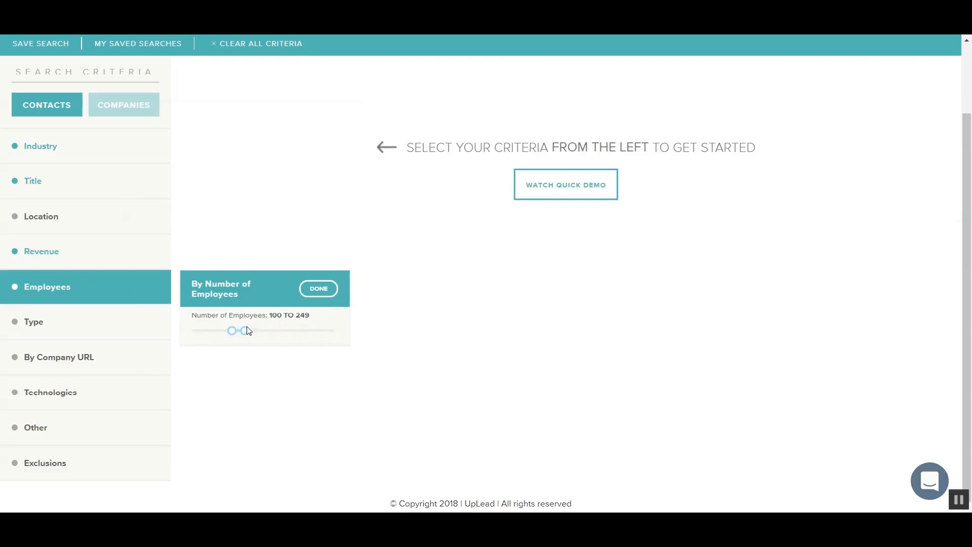
{"action": "left_click", "coordinate": [69, 320]}
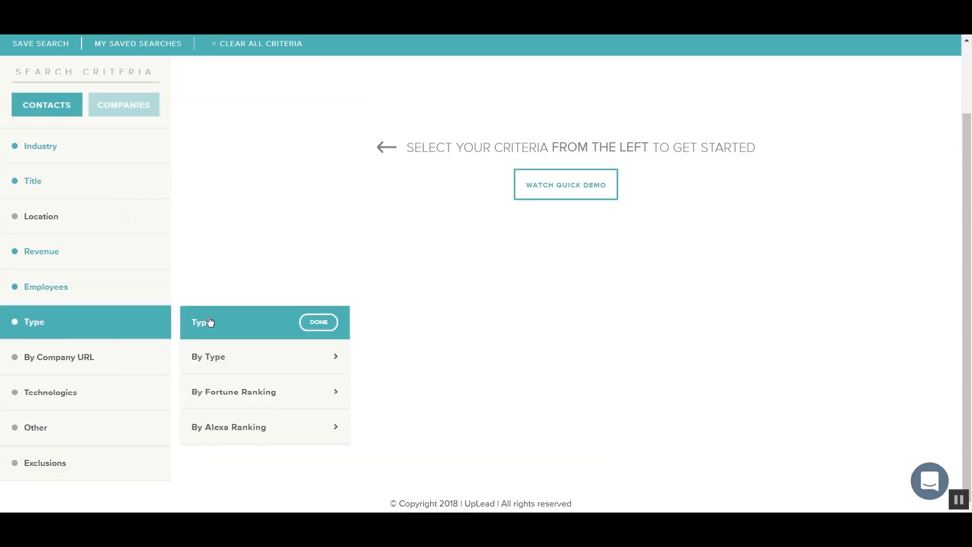
- Set the Alexa Ranking range to 142,000 TO 1 Million after viewing type and Fortune options
{"action": "left_click", "coordinate": [229, 364]}
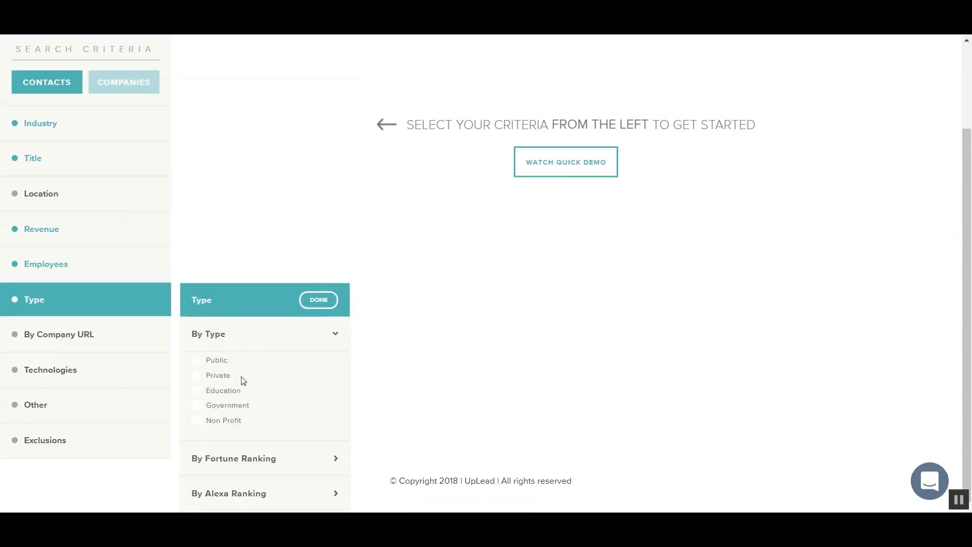
{"action": "left_click", "coordinate": [263, 460]}
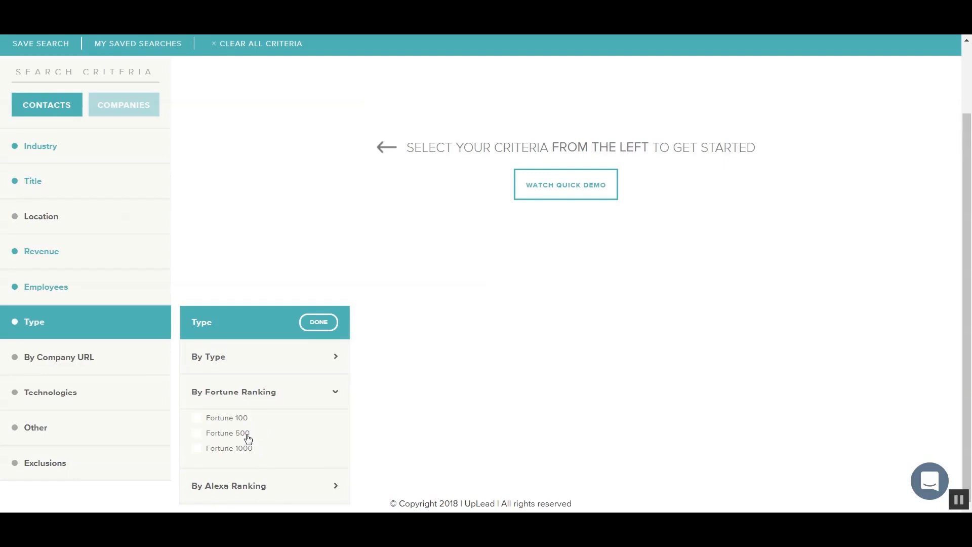
{"action": "left_click", "coordinate": [251, 484]}
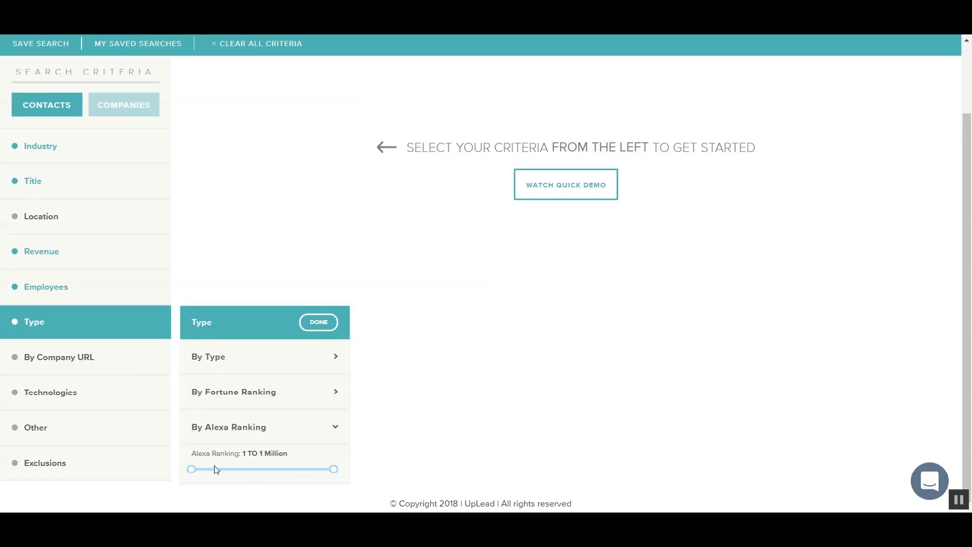
{"action": "left_click_drag", "start_coordinate": [192, 469], "coordinate": [212, 469]}
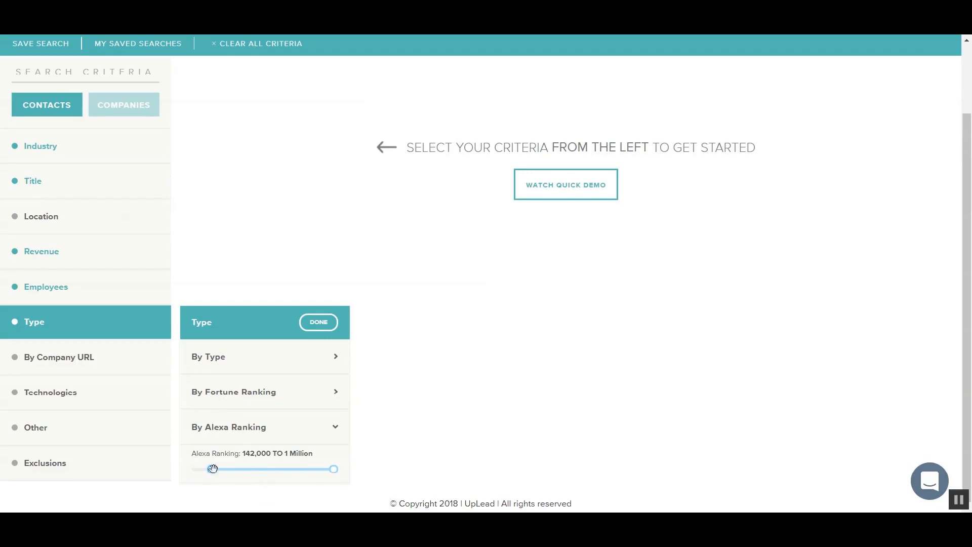
{"action": "left_click", "coordinate": [84, 362]}
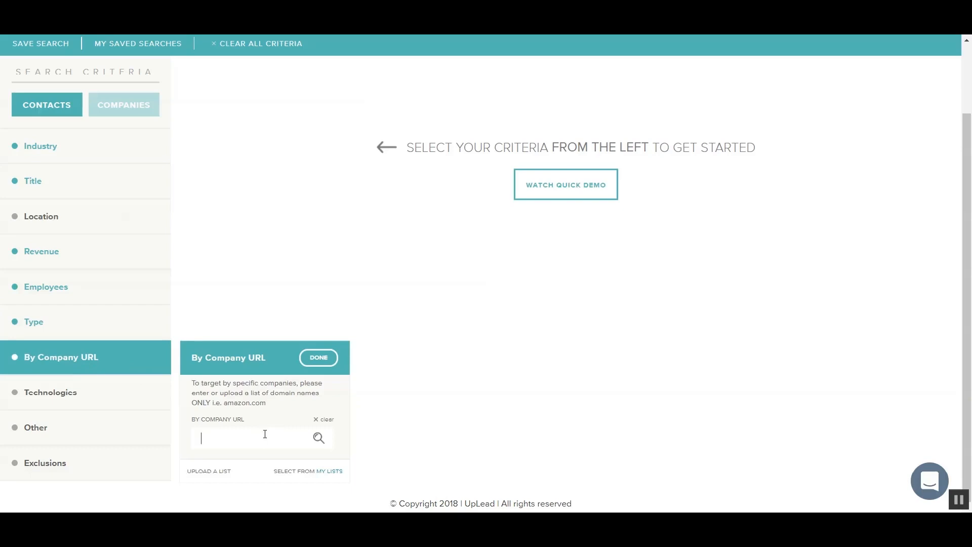
- Add amazon.com as a company URL and SHOPIFY as a technology
{"action": "type", "text": "amazon.com"}
{"action": "left_click", "coordinate": [319, 358]}
{"action": "left_click", "coordinate": [86, 394]}
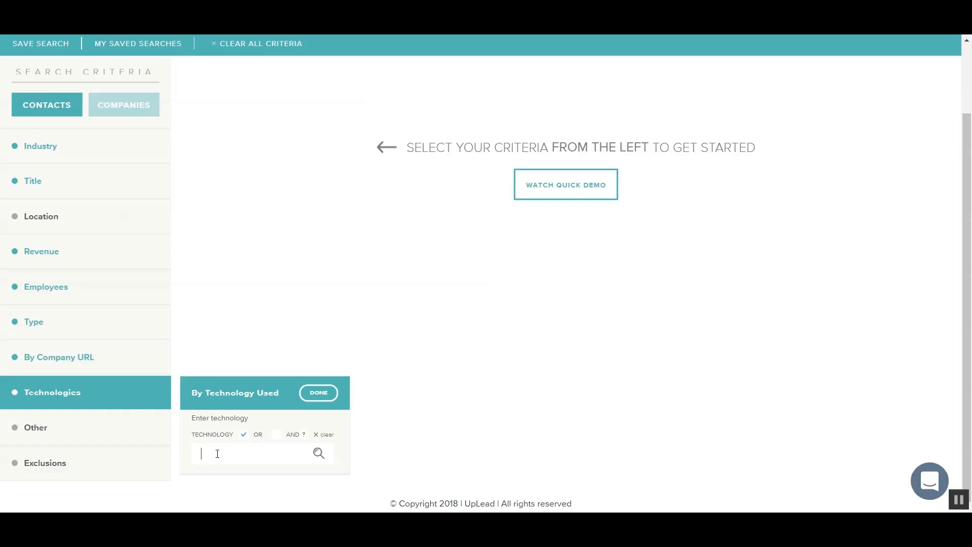
{"action": "type", "text": "shopify"}
{"action": "left_click", "coordinate": [314, 478]}
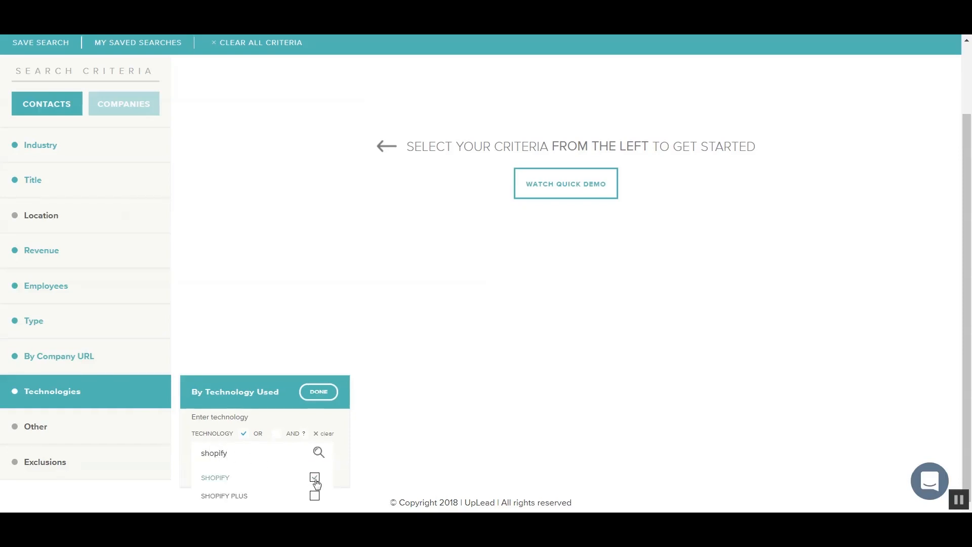
{"action": "left_click", "coordinate": [324, 395]}
{"action": "left_click", "coordinate": [83, 397]}
{"action": "left_click", "coordinate": [73, 428]}
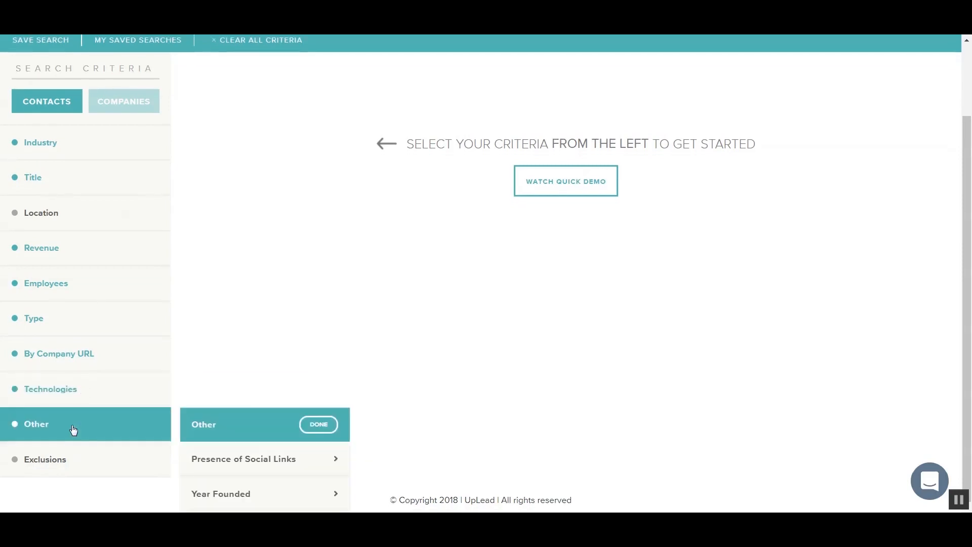
- View the Presence of Social Links and Year Founded options under Other criteria
{"action": "left_click", "coordinate": [239, 459]}
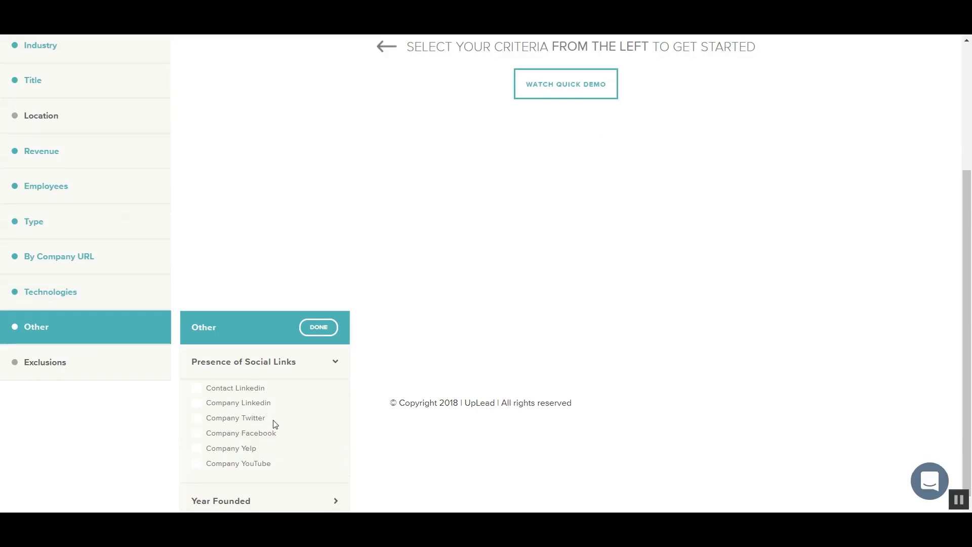
{"action": "left_click", "coordinate": [268, 501]}
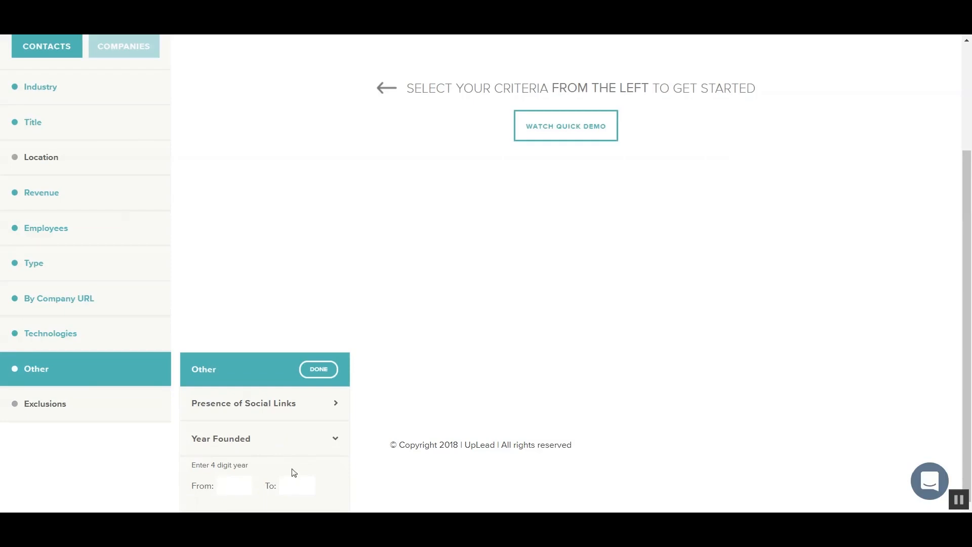
{"action": "left_click", "coordinate": [94, 409]}
{"action": "left_click", "coordinate": [67, 459]}
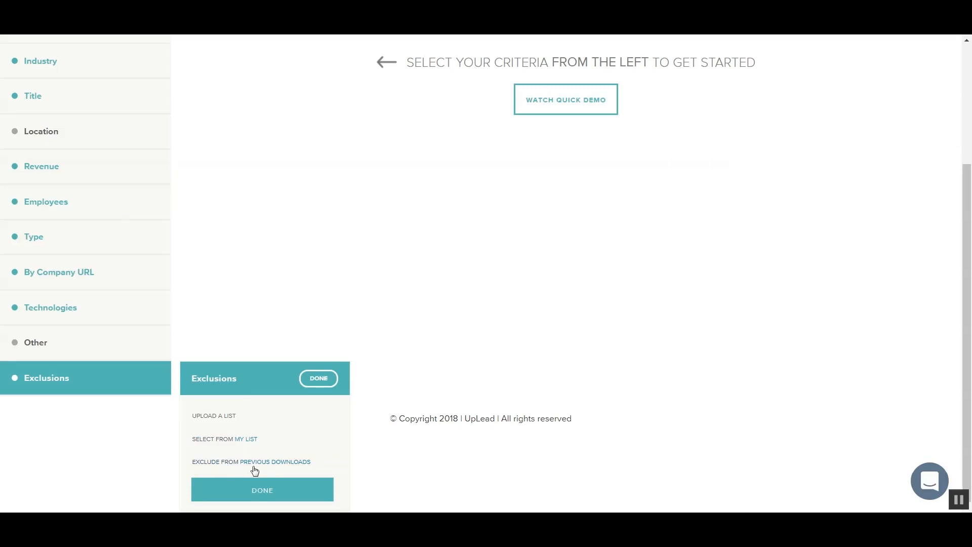
- Close the Exclusions panel and clear all search criteria
{"action": "left_click", "coordinate": [119, 386]}
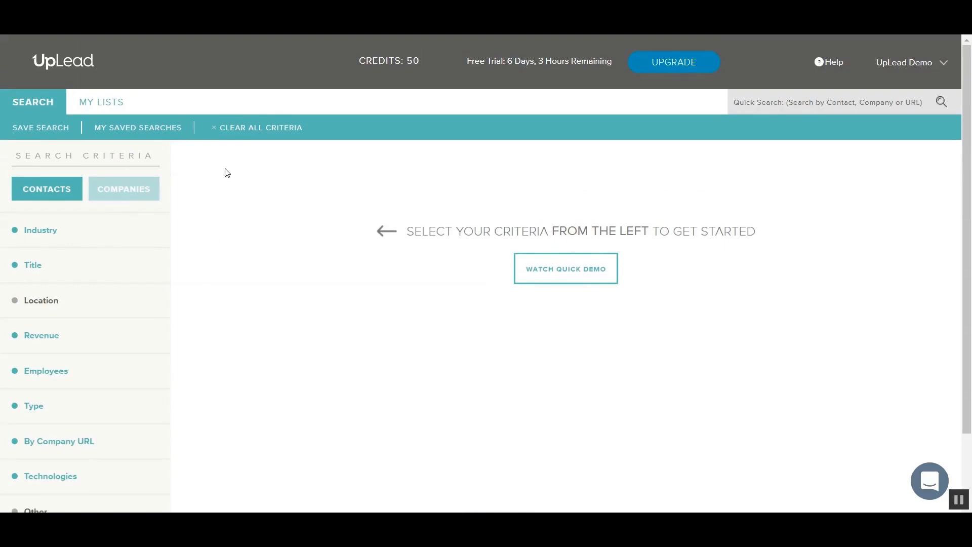
{"action": "left_click", "coordinate": [252, 129]}
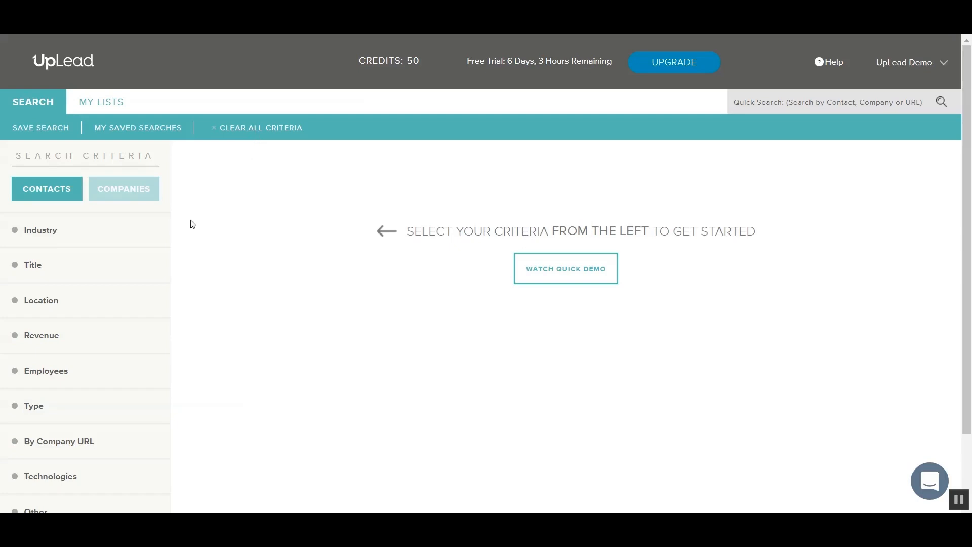
{"action": "left_click", "coordinate": [69, 238]}
- Filter contacts to the Retail industry category and apply it
{"action": "left_click", "coordinate": [221, 266]}
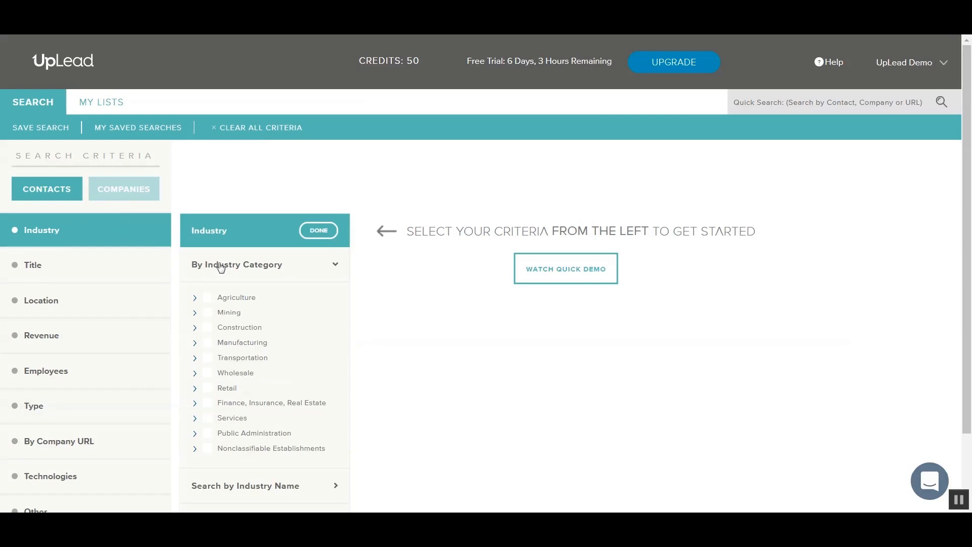
{"action": "left_click", "coordinate": [208, 389]}
{"action": "left_click", "coordinate": [322, 231]}
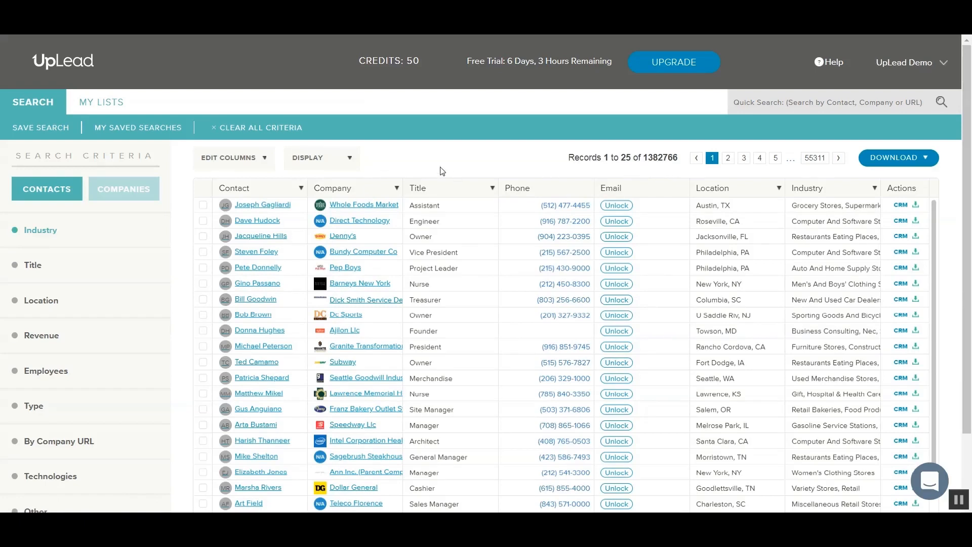
{"action": "left_click", "coordinate": [61, 274]}
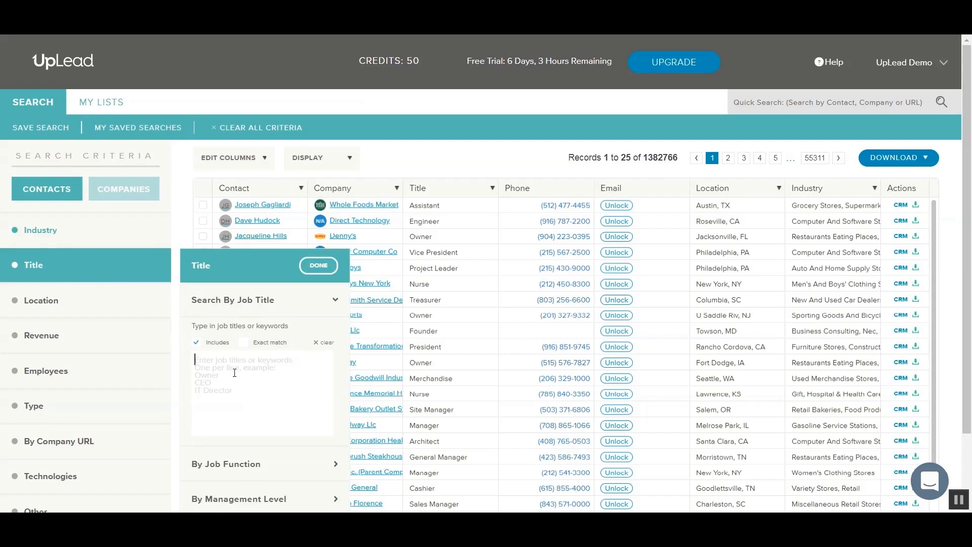
- Filter contacts by the job title 'marketing', narrowing results to 18,036 records
{"action": "type", "text": "marketing,"}
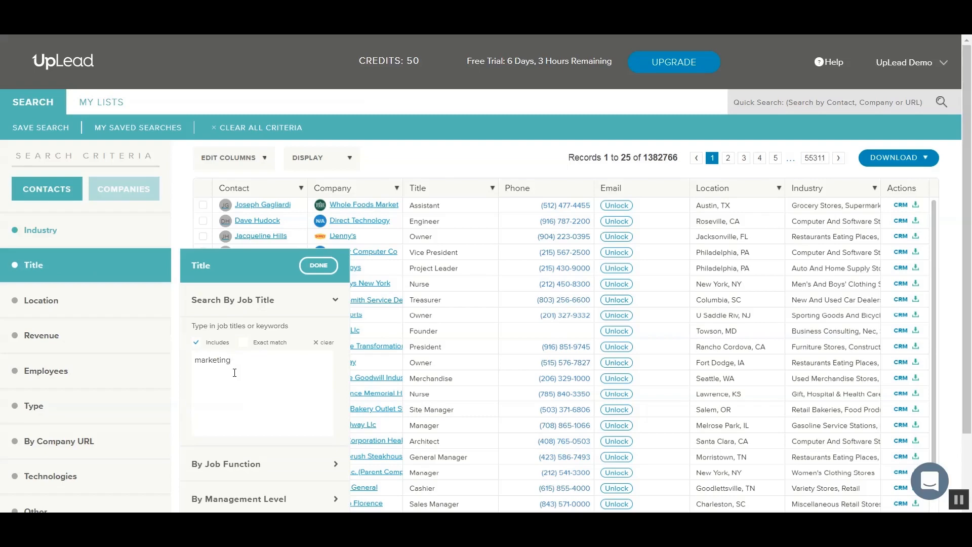
{"action": "left_click", "coordinate": [316, 268]}
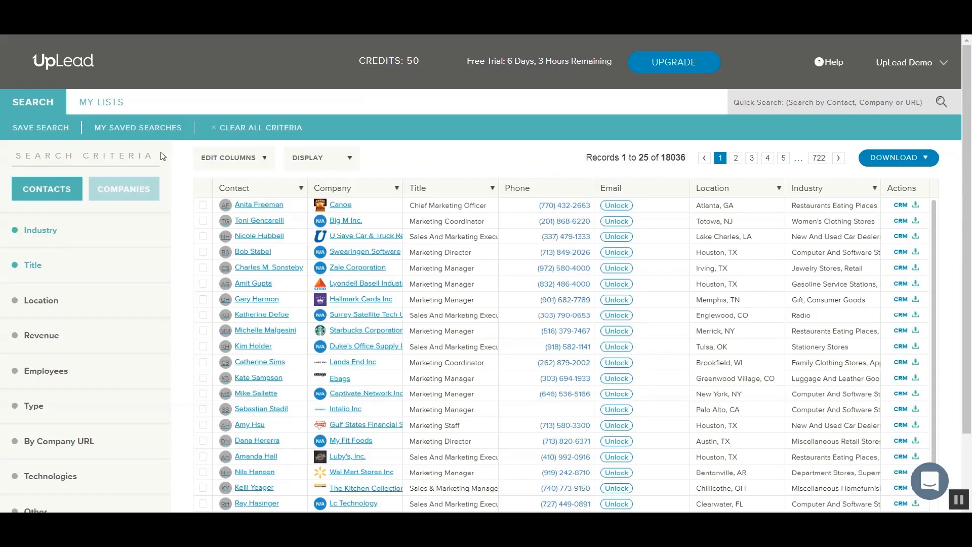
{"action": "left_click", "coordinate": [50, 131]}
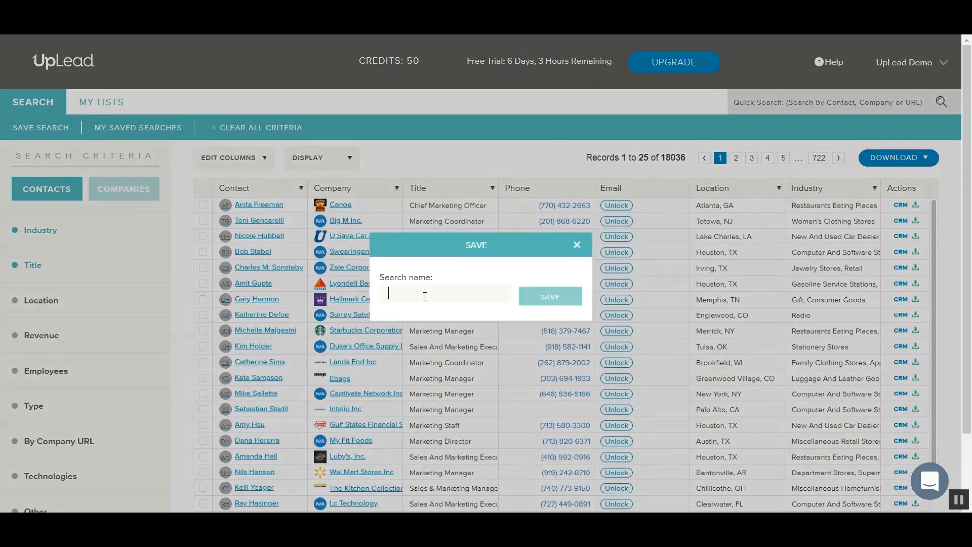
- Save the search as 'marketing - retail' and confirm it appears in My Saved Searches
{"action": "type", "text": "marketing - "}
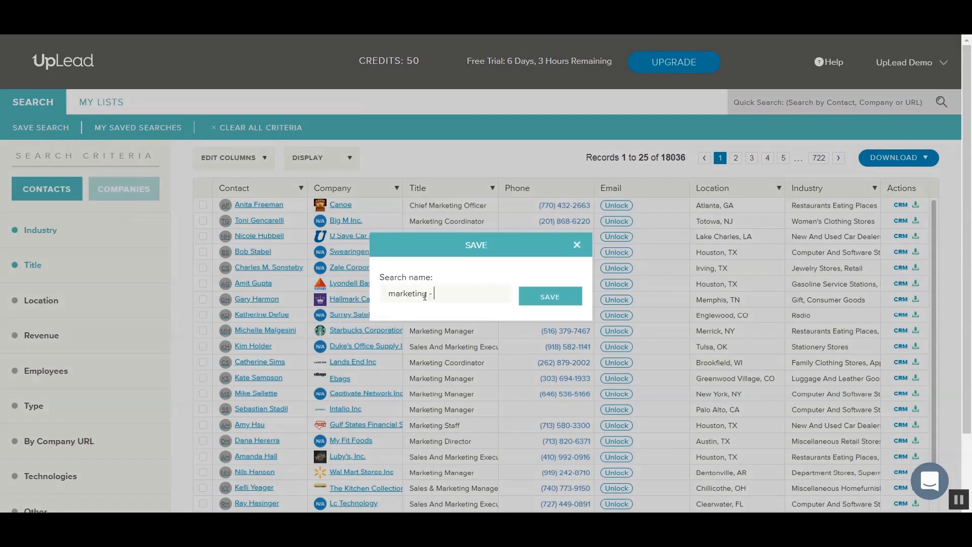
{"action": "type", "text": "retail"}
{"action": "left_click", "coordinate": [535, 306]}
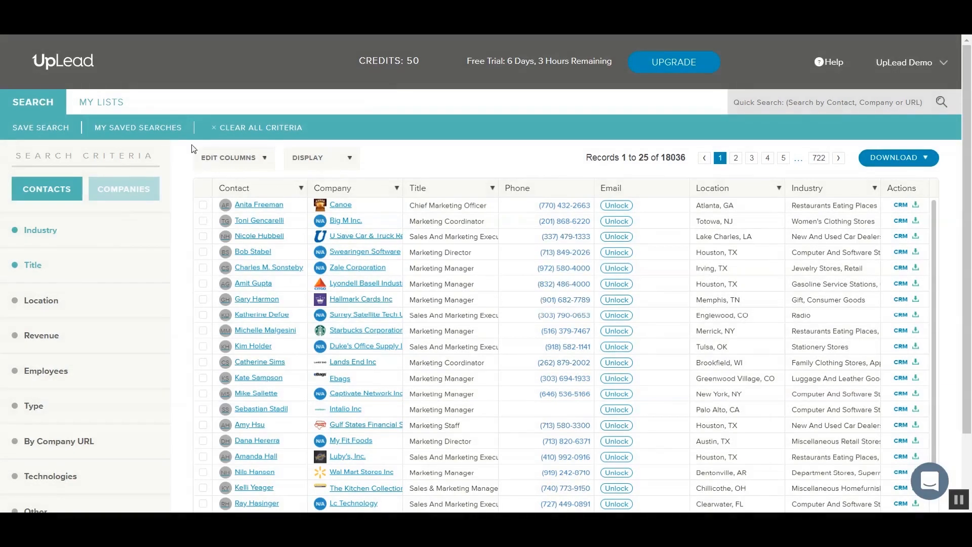
{"action": "left_click", "coordinate": [140, 128]}
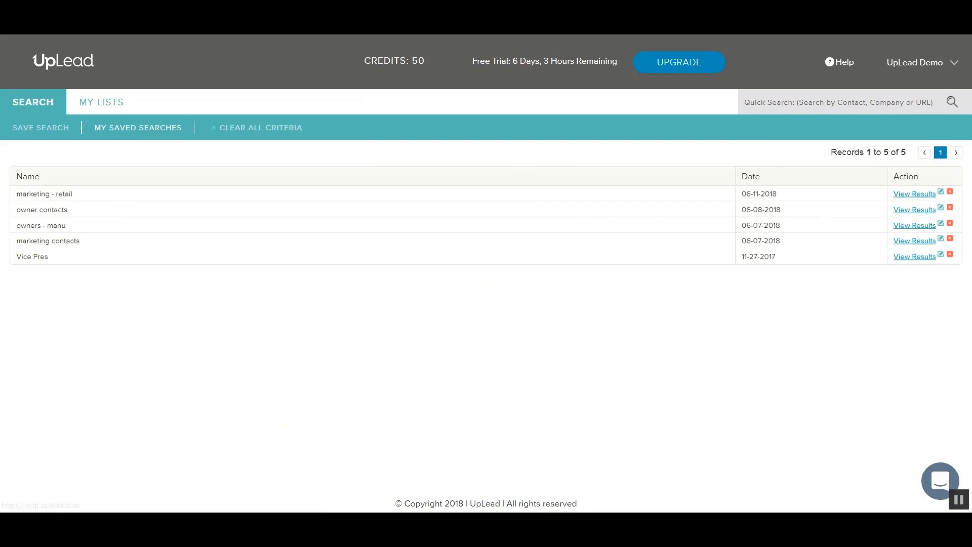
- Reopen the 'marketing - retail' results and view the Canoe Chief Marketing Officer's contact profile
{"action": "left_click", "coordinate": [11, 63]}
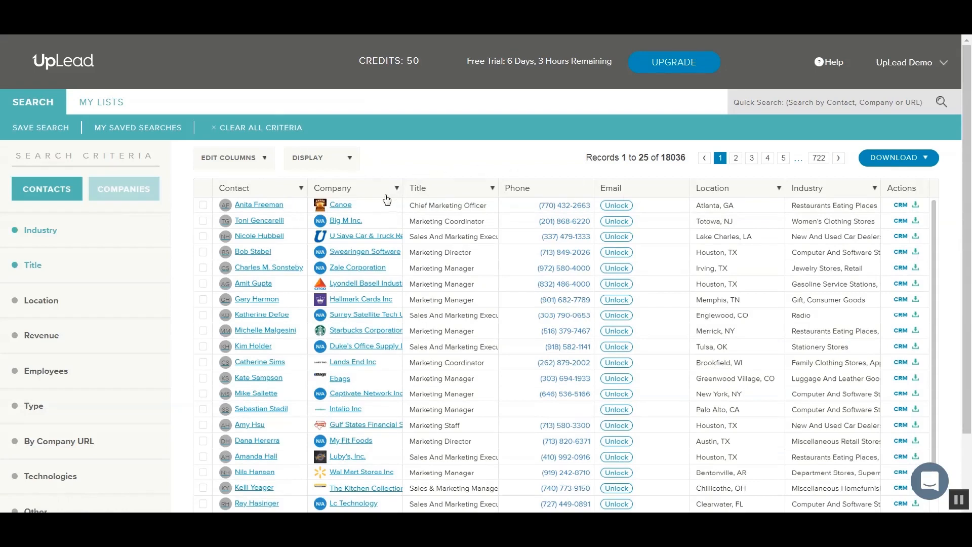
{"action": "left_click", "coordinate": [249, 208]}
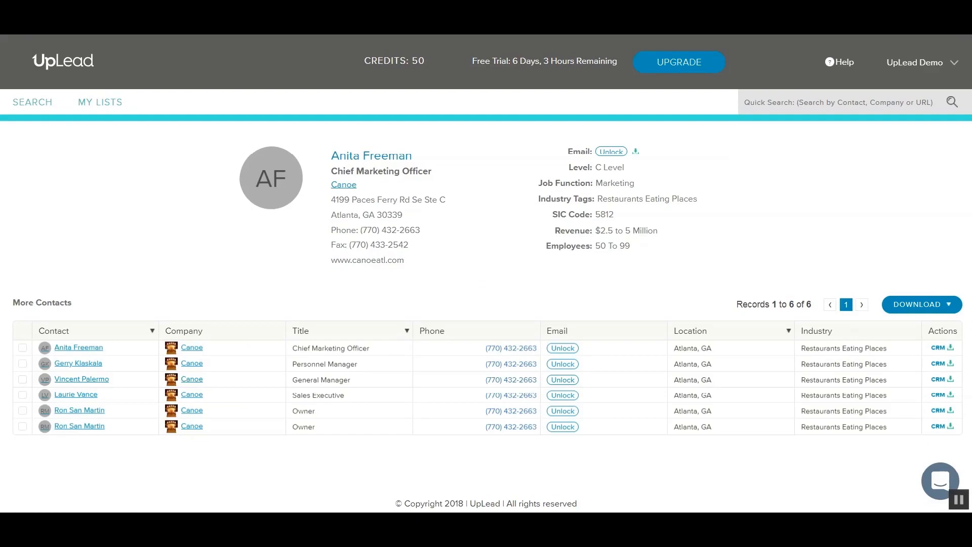
{"action": "left_click", "coordinate": [14, 26]}
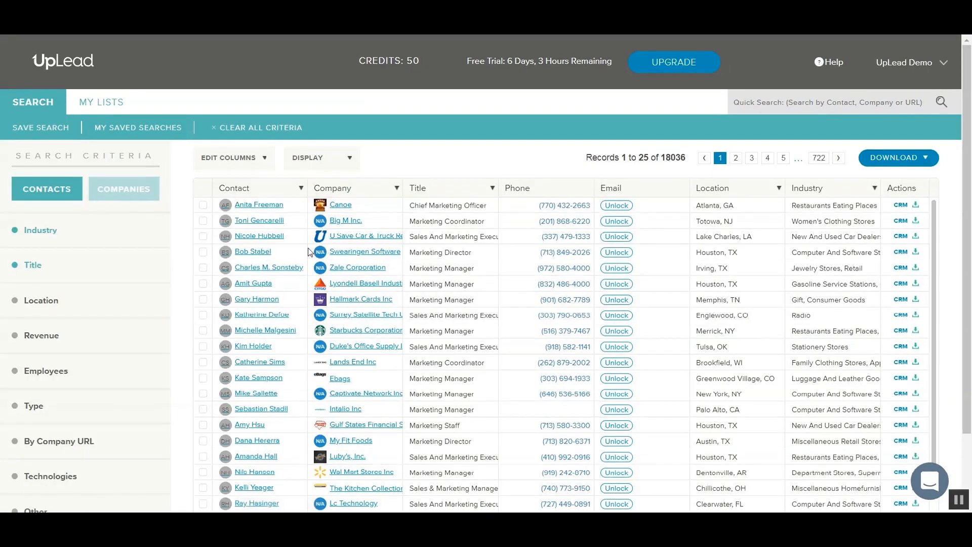
- Review the Ebags company profile's address, size, description, technologies and competitors
{"action": "left_click", "coordinate": [341, 379]}
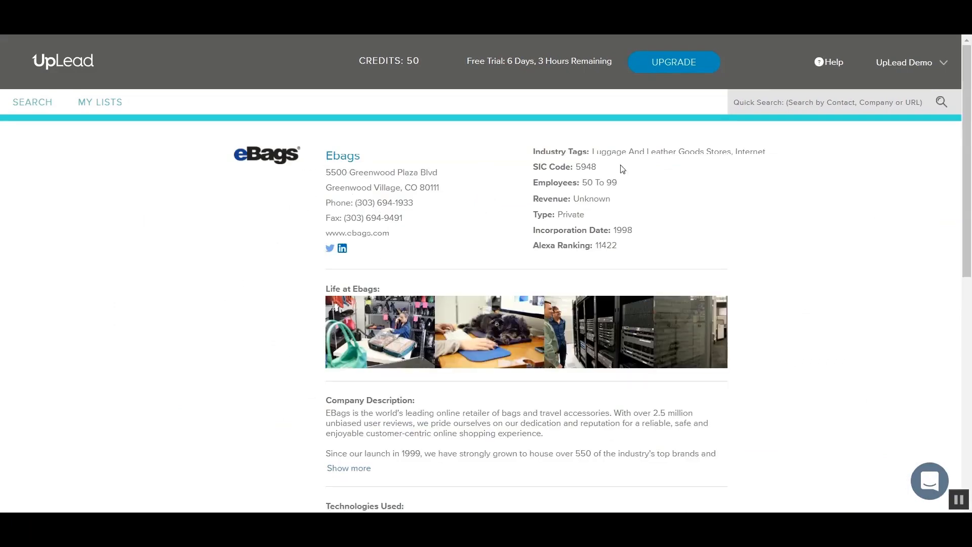
{"action": "scroll", "coordinate": [284, 334], "scroll_direction": "down", "scroll_amount": 1}
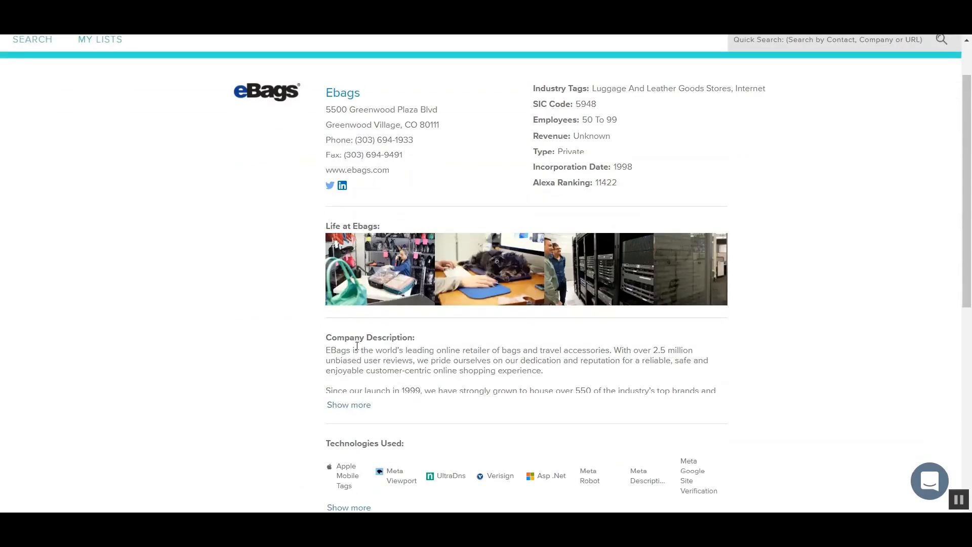
{"action": "scroll", "coordinate": [285, 330], "scroll_direction": "down", "scroll_amount": 2}
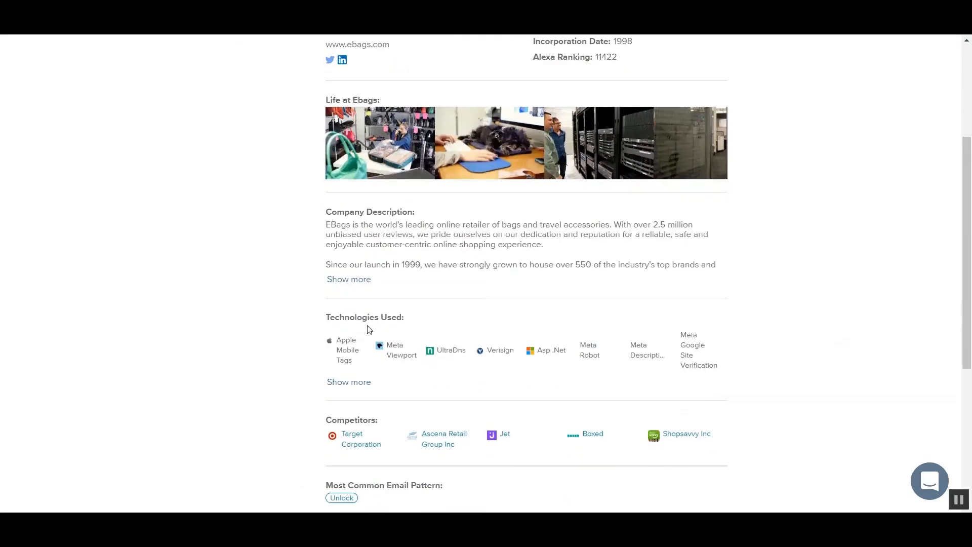
{"action": "scroll", "coordinate": [329, 385], "scroll_direction": "down", "scroll_amount": 1}
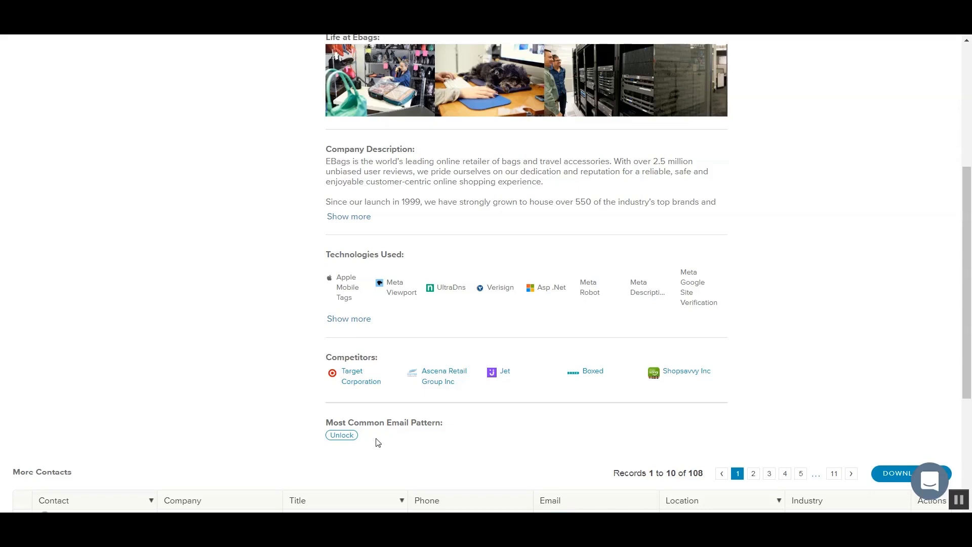
{"action": "scroll", "coordinate": [377, 443], "scroll_direction": "up", "scroll_amount": 5}
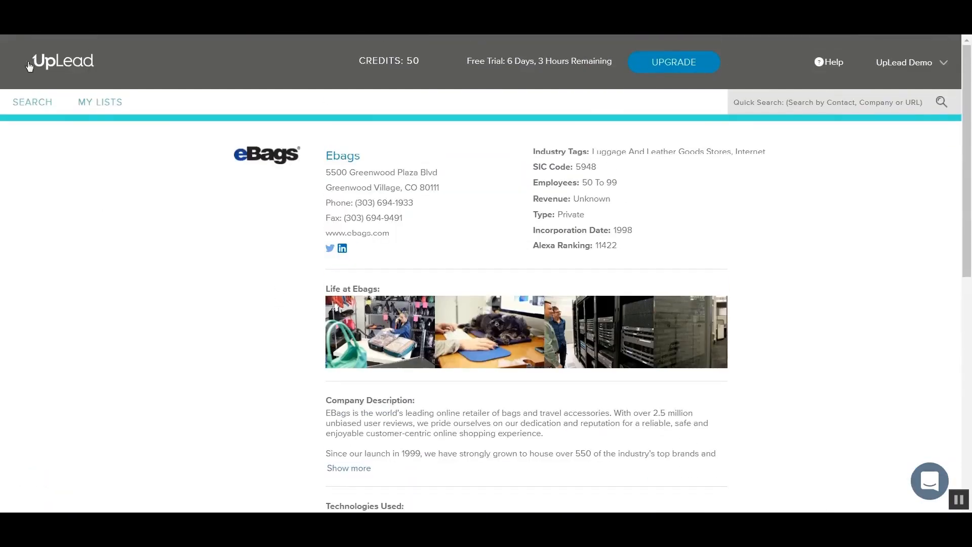
- Return to the 18,036 marketing results and try unlocking the first contact's email, bringing up plan pricing
{"action": "left_click", "coordinate": [33, 25]}
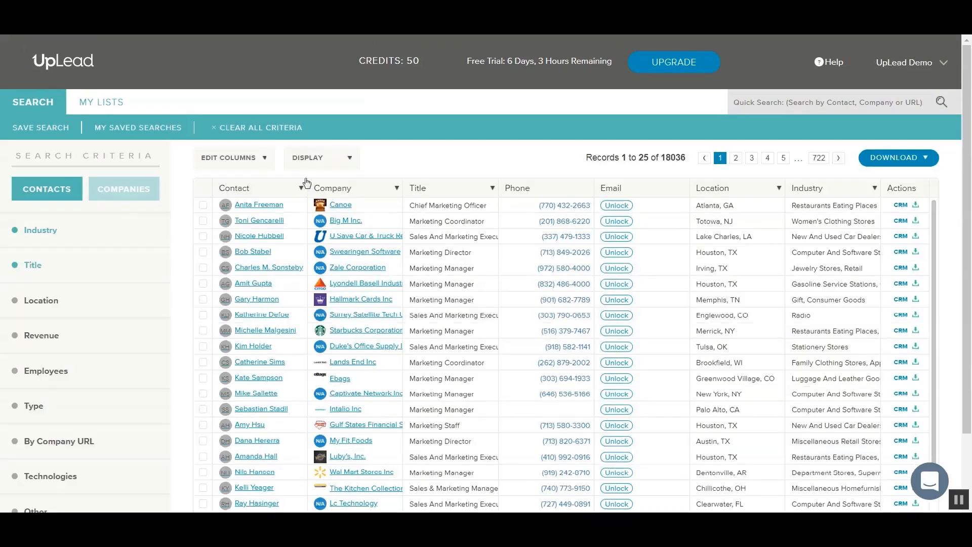
{"action": "left_click", "coordinate": [625, 207]}
{"action": "left_click", "coordinate": [703, 69]}
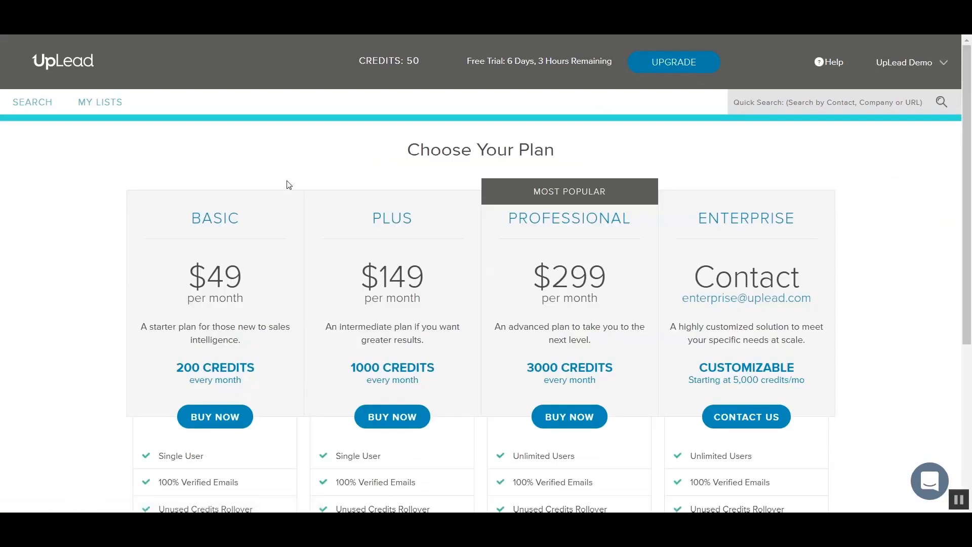
- Look over the Choose Your Plan pricing, then go back to the 18,036 contact results
{"action": "scroll", "coordinate": [121, 240], "scroll_direction": "down", "scroll_amount": 2}
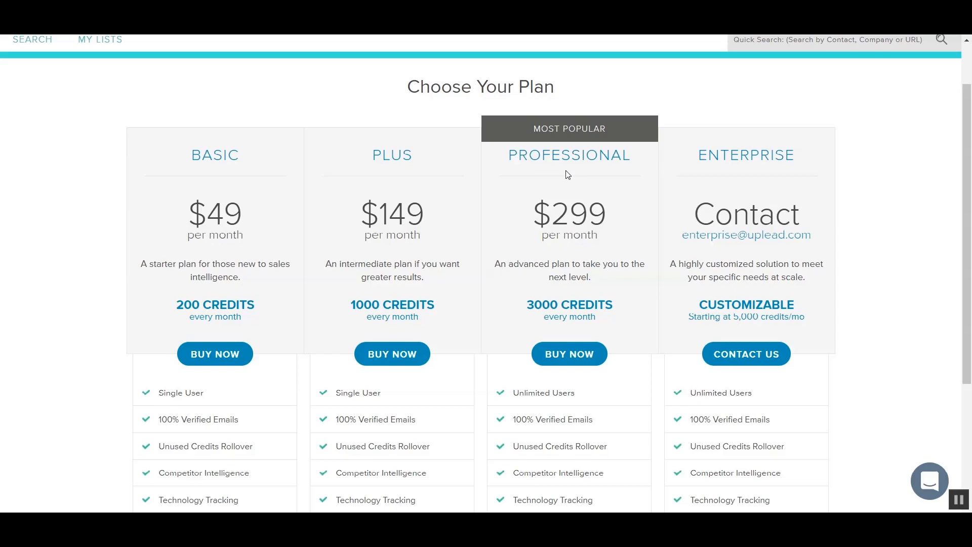
{"action": "left_click", "coordinate": [57, 48]}
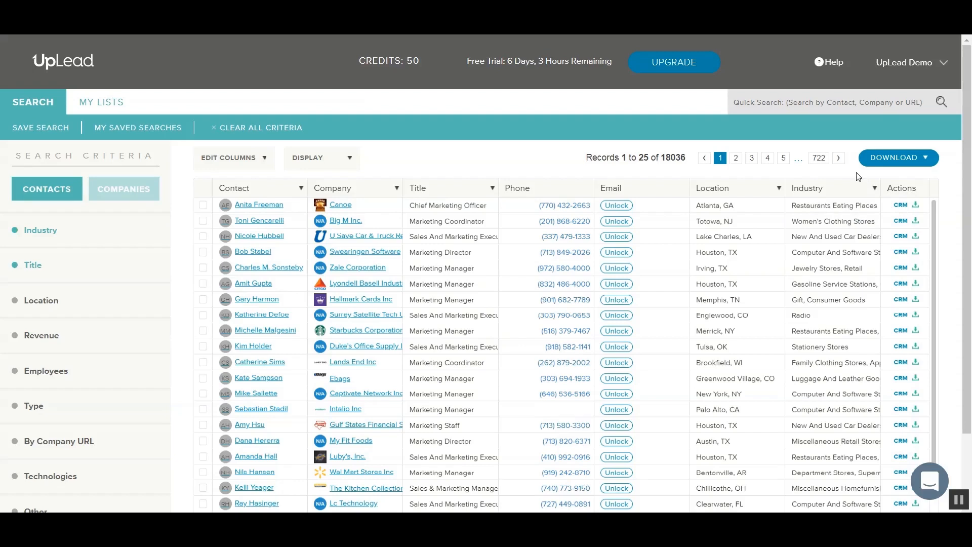
- Set the download to a specific number of leads, amount 20
{"action": "left_click", "coordinate": [896, 161]}
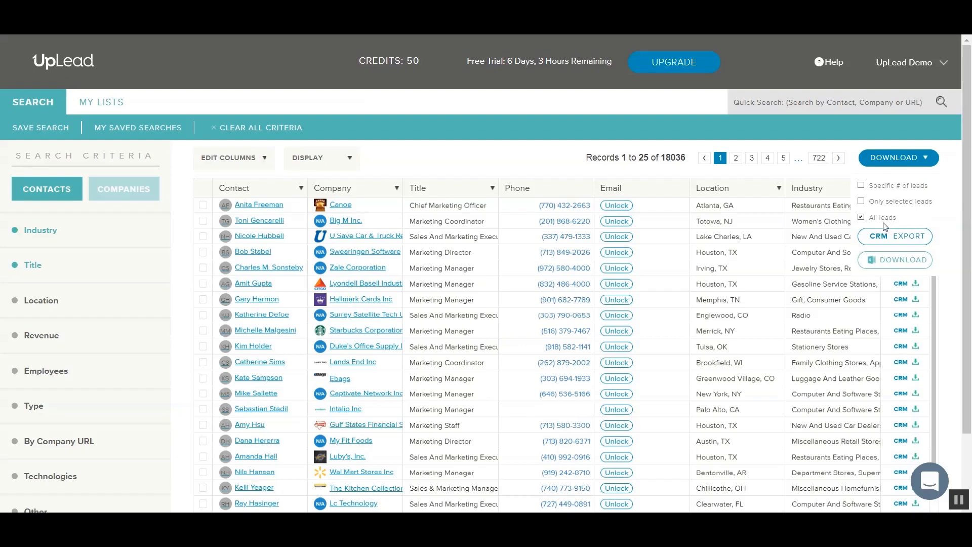
{"action": "left_click", "coordinate": [878, 188]}
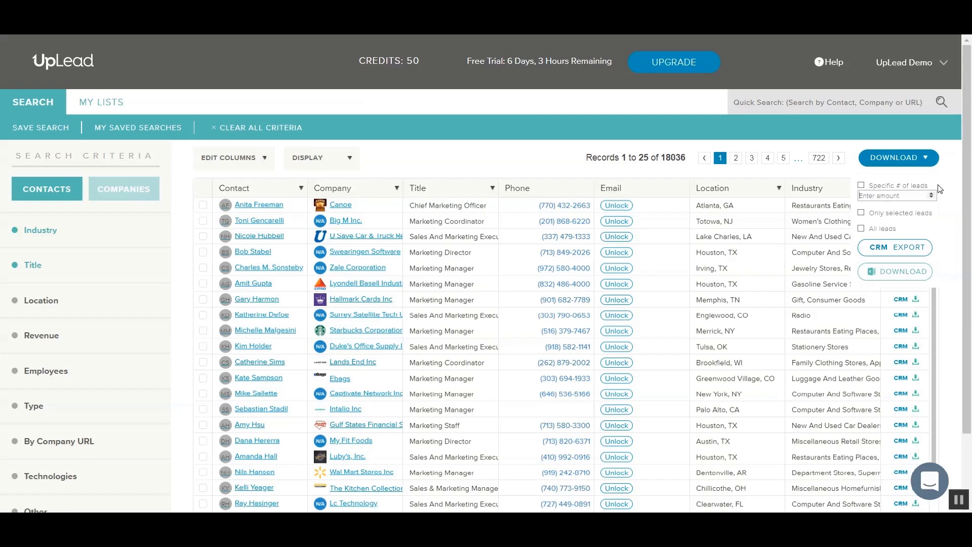
{"action": "type", "text": "20"}
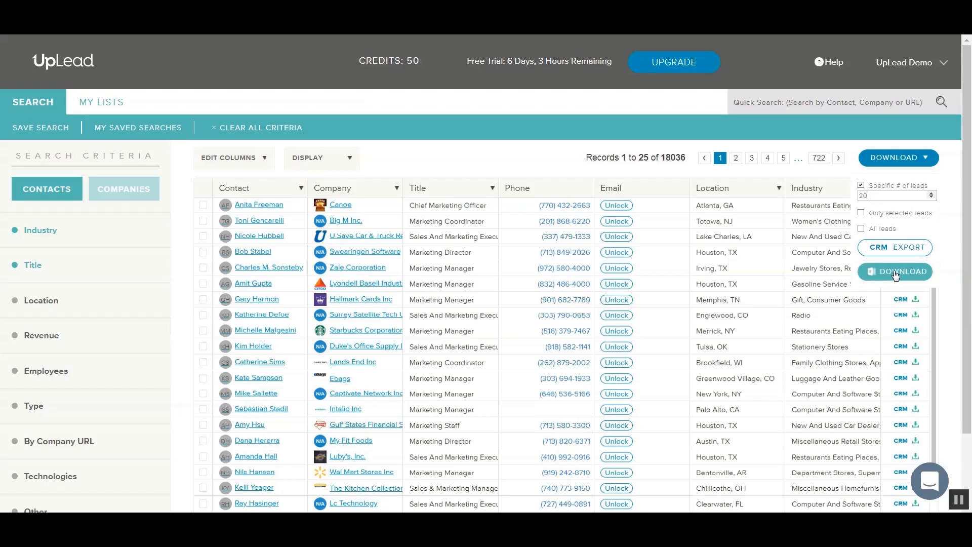
- Export the valid and accept-all leads to UpLead_06-11-2018.csv and open it in Excel
{"action": "left_click", "coordinate": [894, 274]}
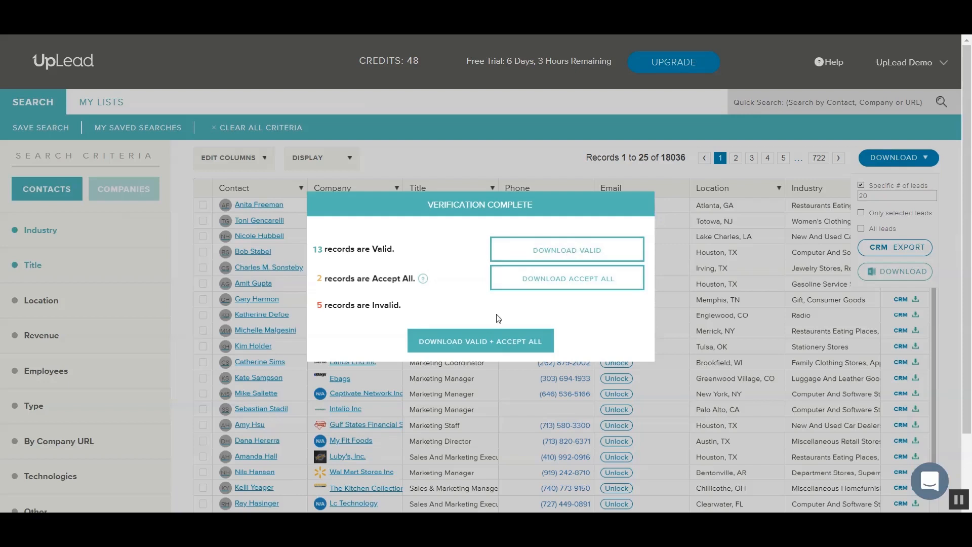
{"action": "left_click", "coordinate": [484, 342]}
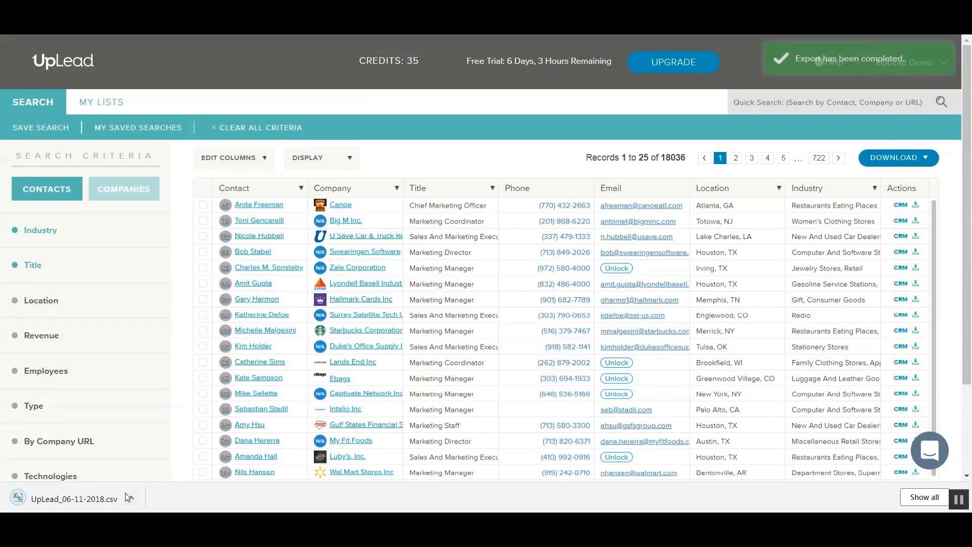
{"action": "left_click", "coordinate": [94, 502]}
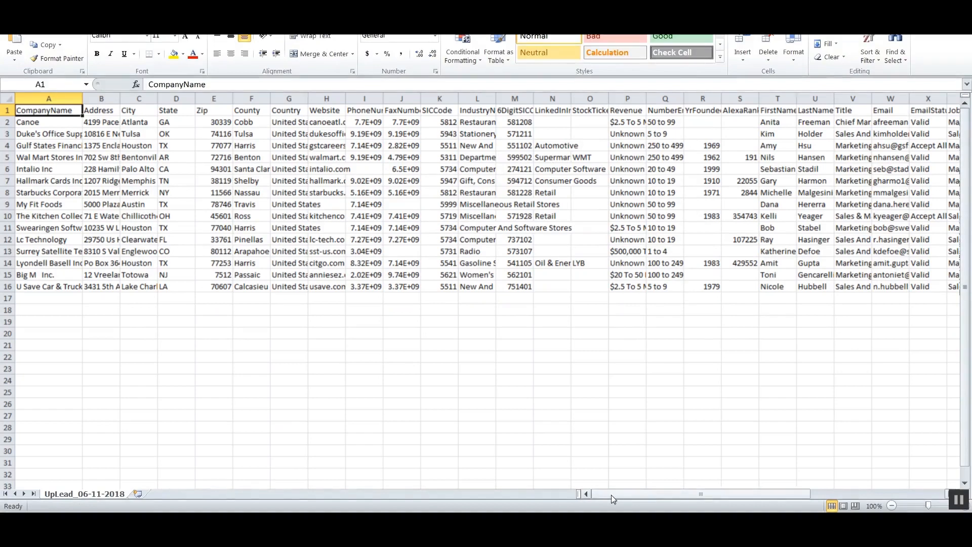
- Scroll across the sheet's columns from CompanyName through Email and EmailStatus
{"action": "left_click_drag", "start_coordinate": [612, 494], "coordinate": [781, 494]}
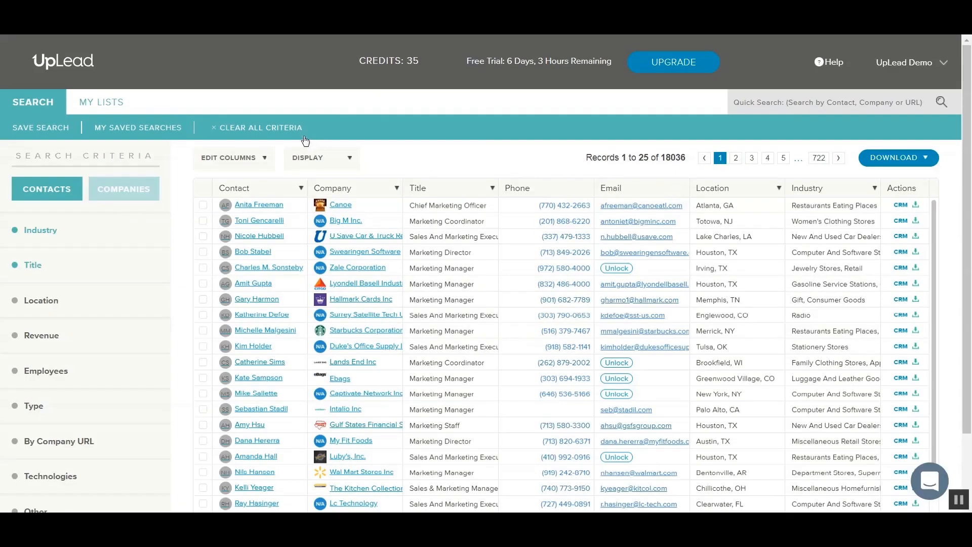
- Clear all search criteria, leaving the empty results area
{"action": "left_click", "coordinate": [267, 132]}
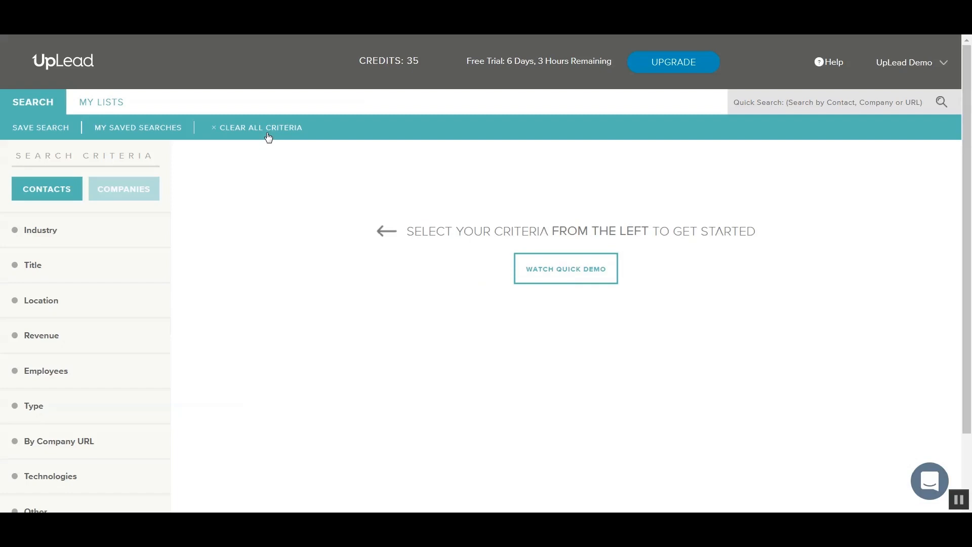
{"action": "left_click", "coordinate": [904, 65]}
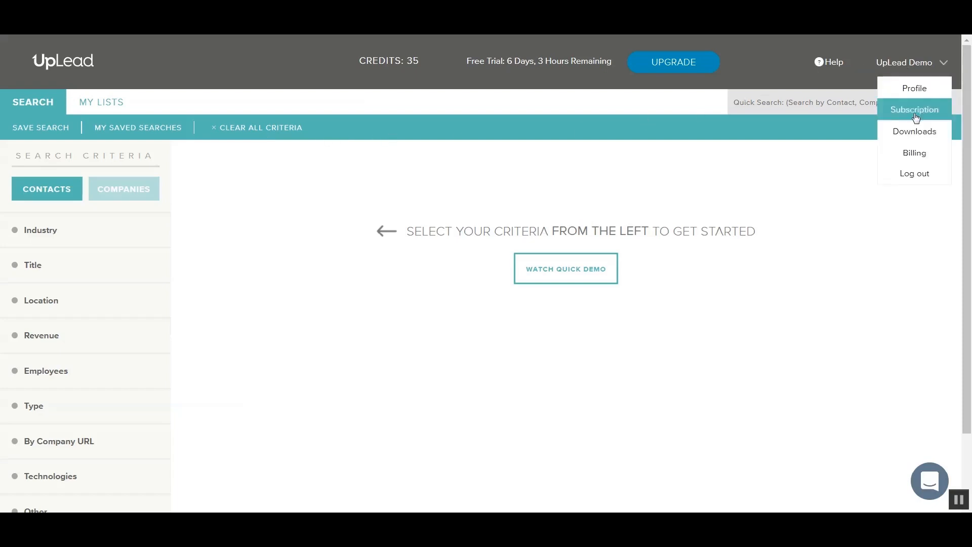
{"action": "left_click", "coordinate": [914, 132]}
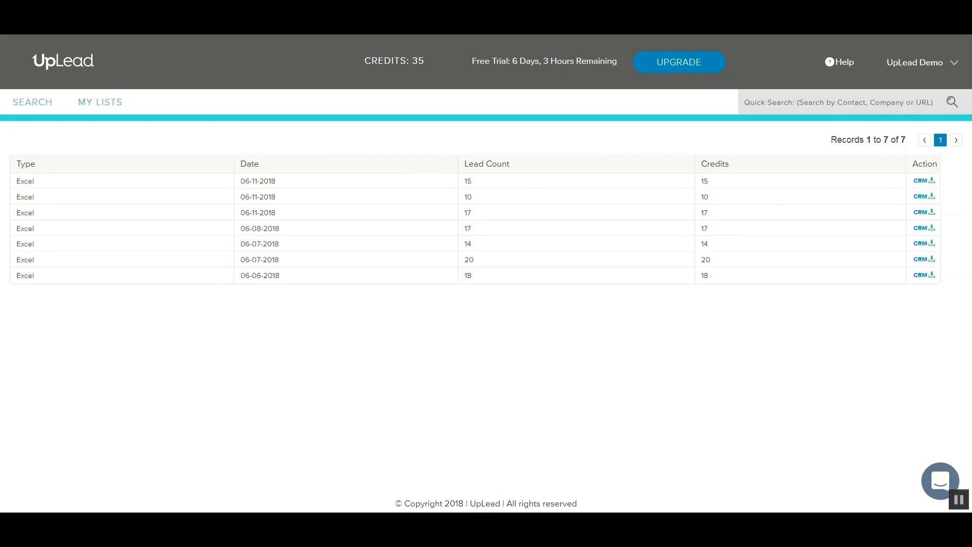
{"action": "left_click", "coordinate": [12, 24]}
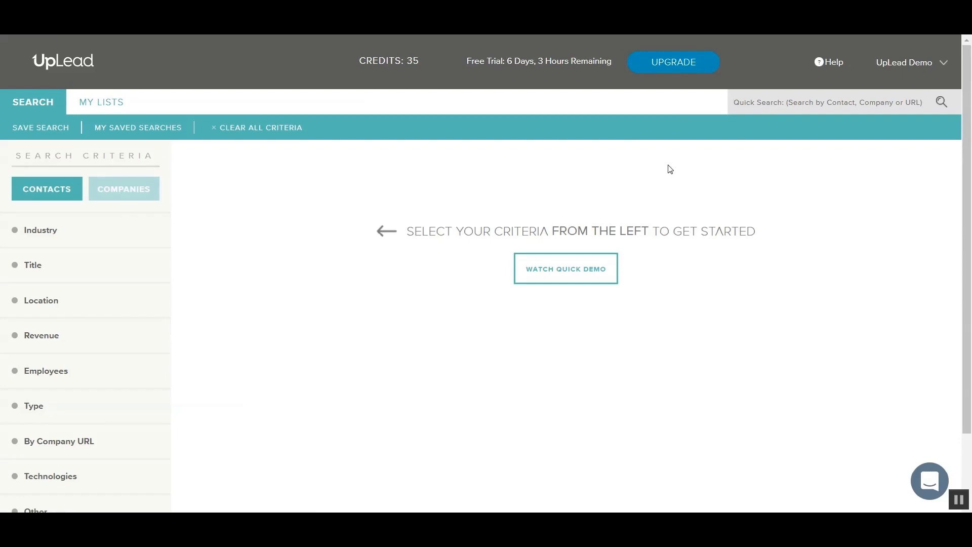
- Run a quick search for salesforce.com, then go to My Lists, which shows no saved lists
{"action": "type", "text": "salesforce.c"}
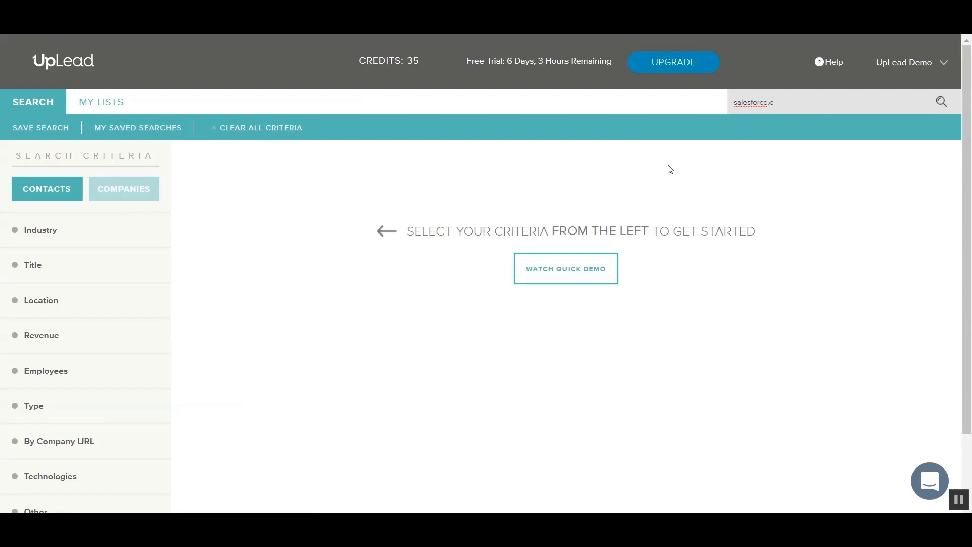
{"action": "type", "text": "om"}
{"action": "key", "text": "Return"}
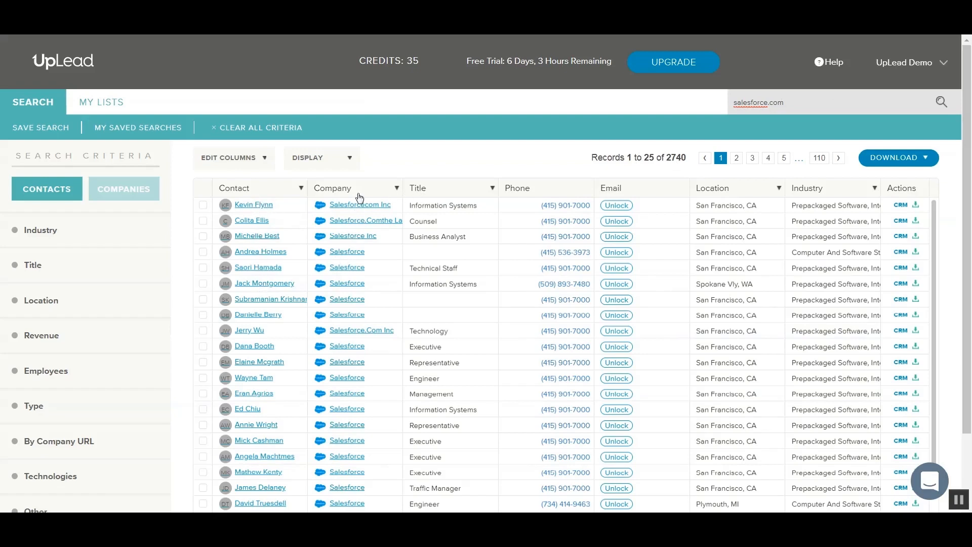
{"action": "left_click", "coordinate": [108, 102]}
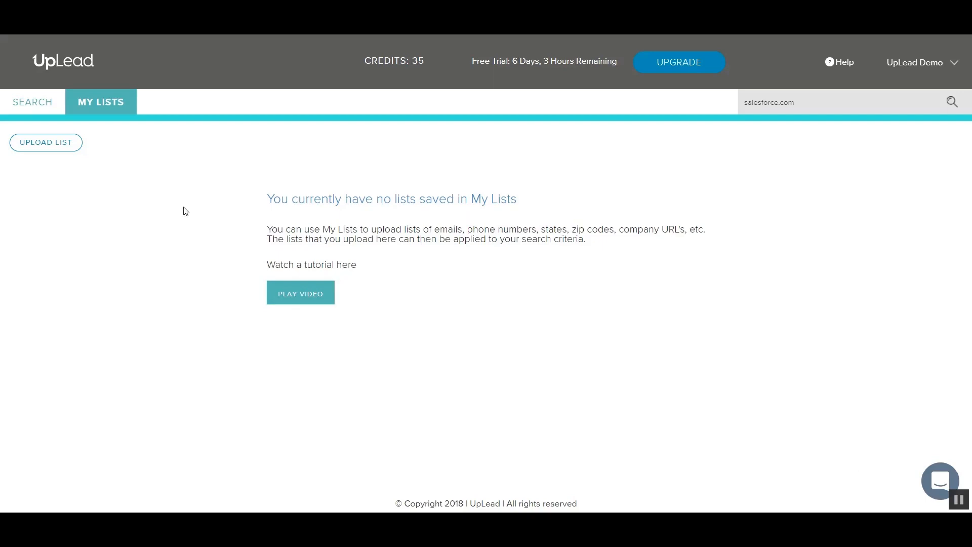
- Open the account's Profile page from the account menu at top right
{"action": "left_click", "coordinate": [920, 64]}
{"action": "left_click", "coordinate": [928, 89]}
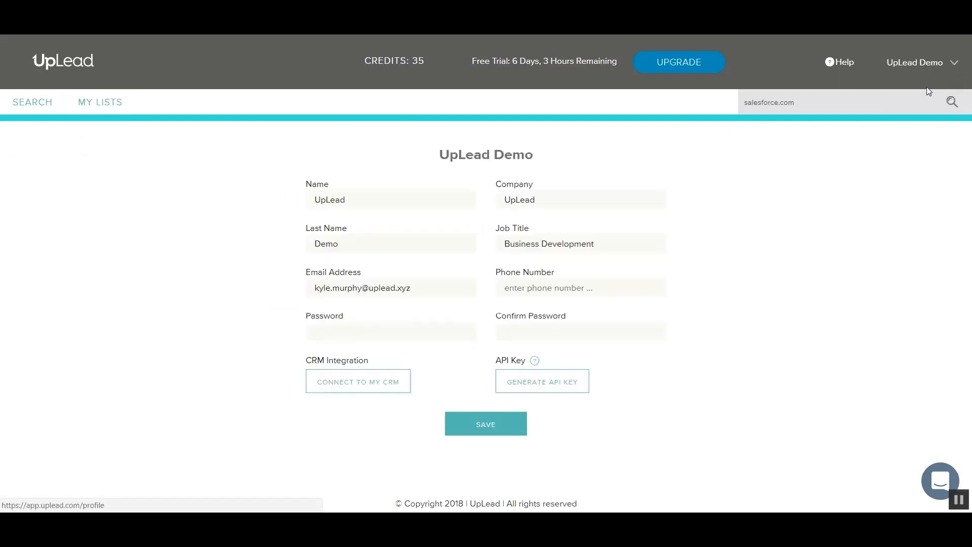